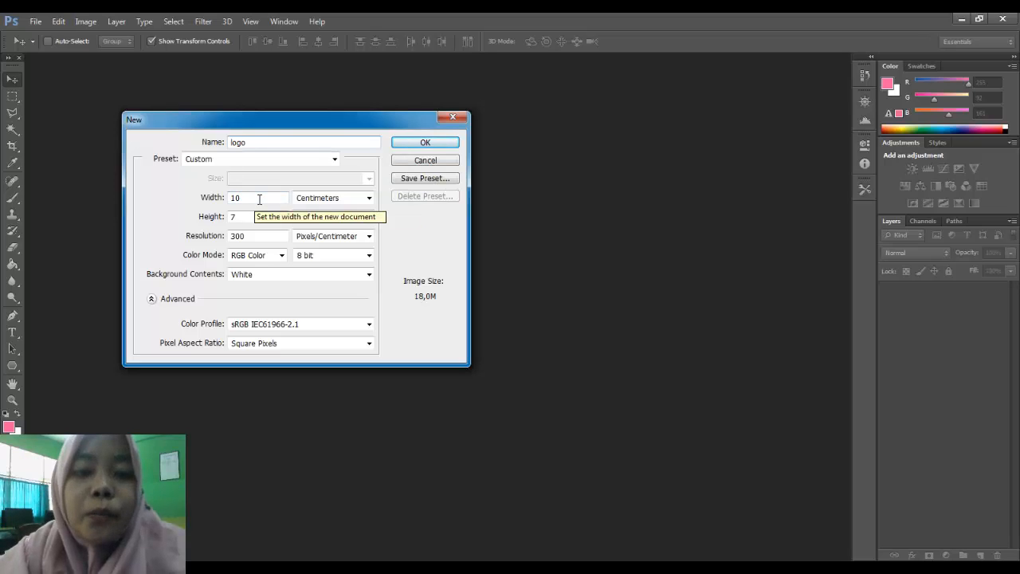
# Set the height of the new logo document to 10 centimeters and create the document
pyautogui.click(259, 199)
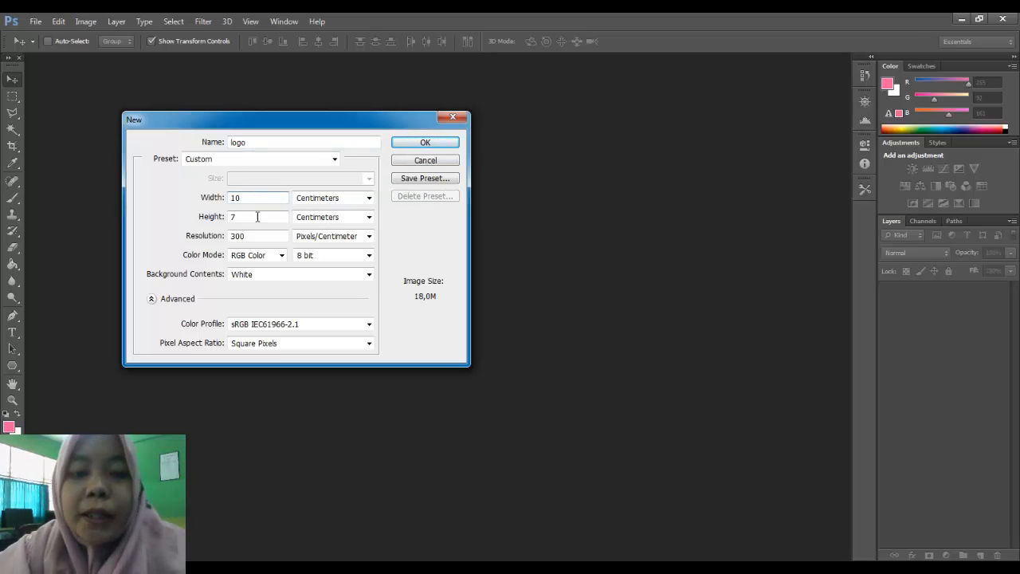
pyautogui.click(257, 216)
pyautogui.press('BackSpace')
pyautogui.write('10')
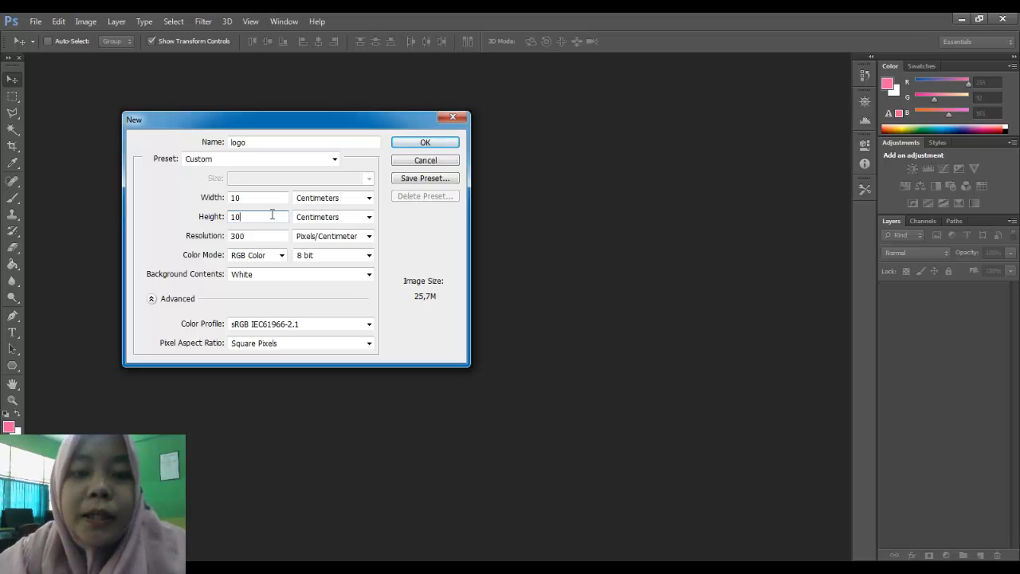
pyautogui.click(326, 198)
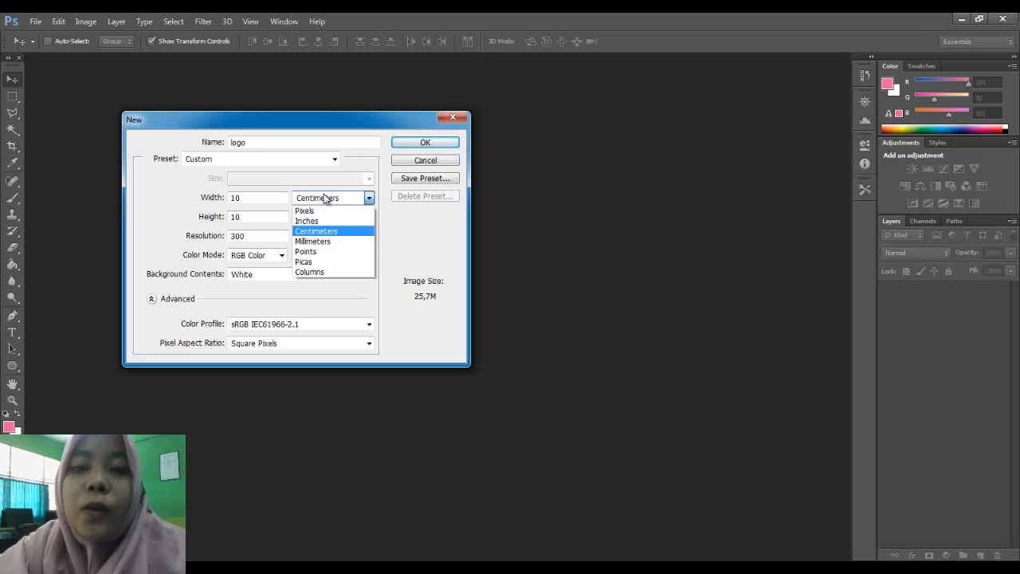
pyautogui.click(326, 198)
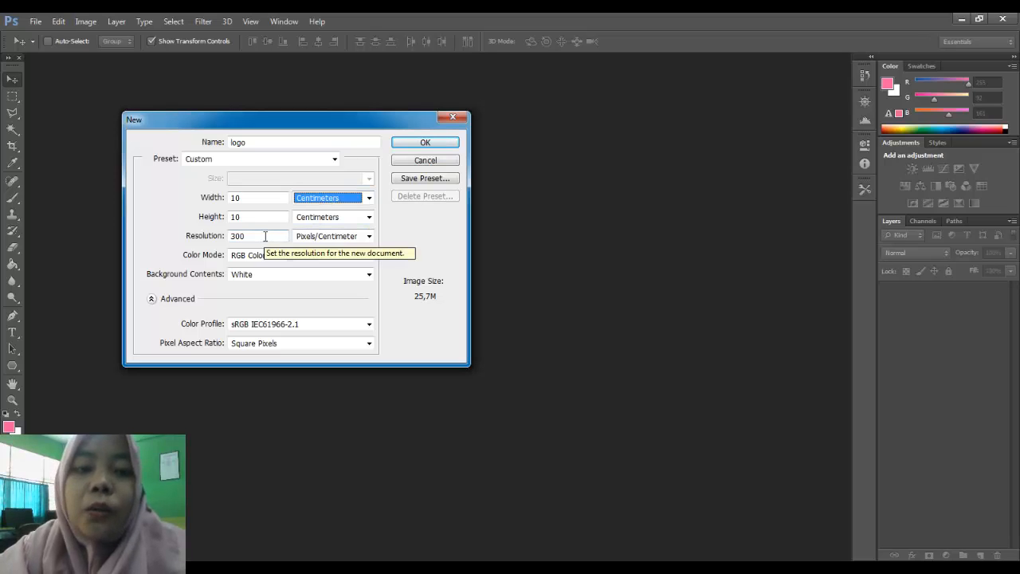
pyautogui.click(431, 145)
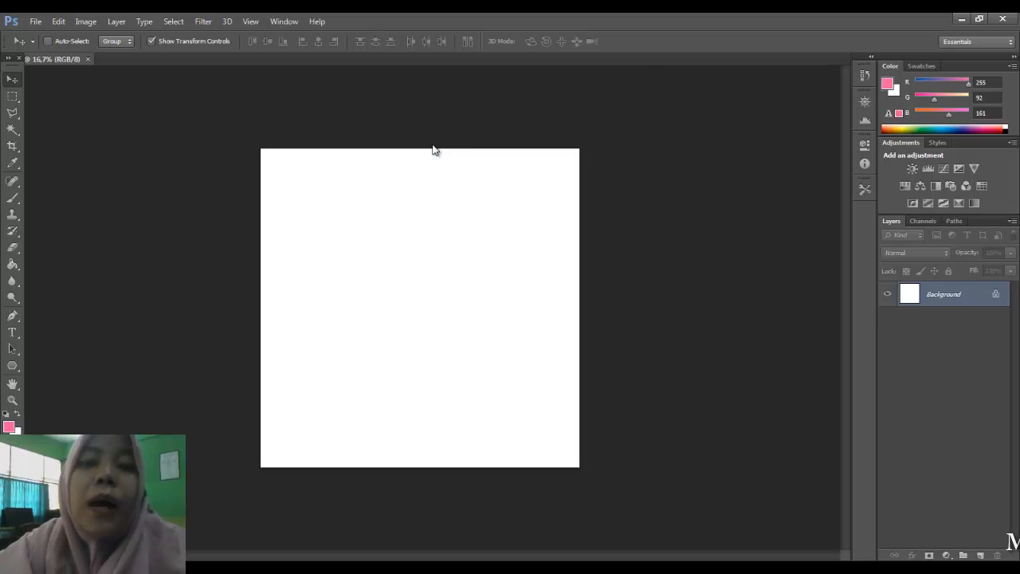
# Open the duck.jpg and pita.jpg images together from the logo folder
pyautogui.hotkey('ctrl', 'o')
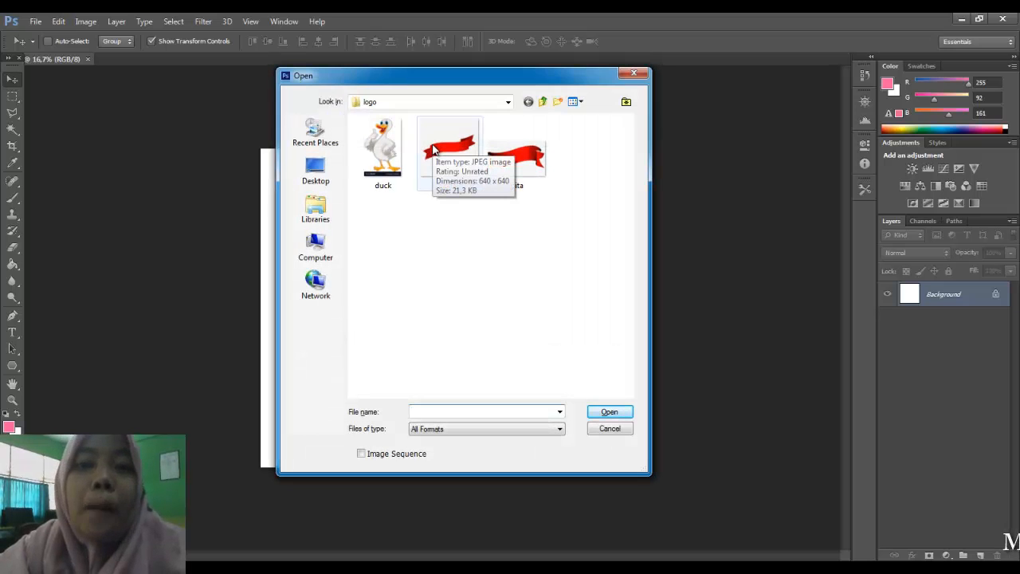
pyautogui.click(391, 147)
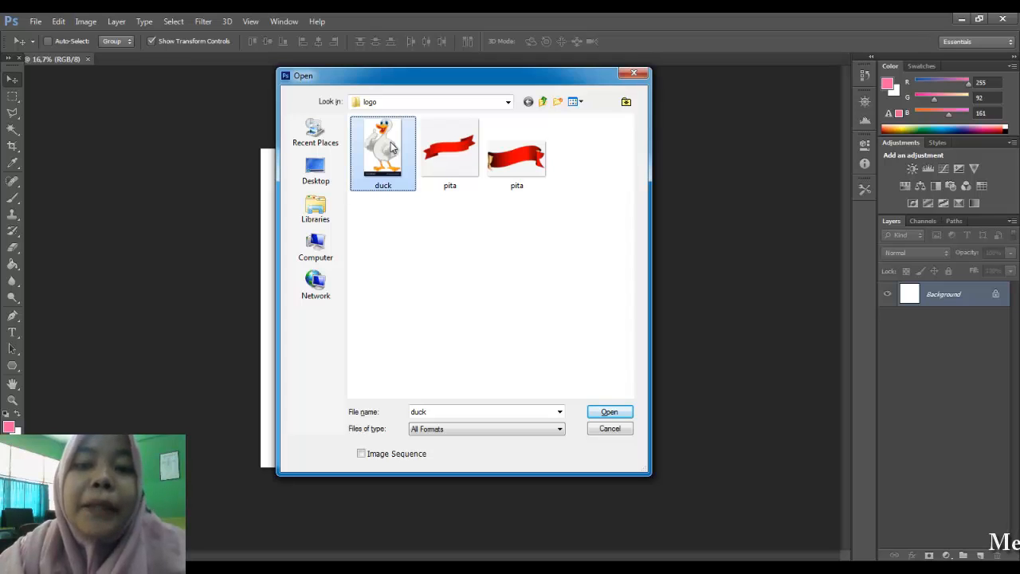
pyautogui.keyDown('ctrl'); pyautogui.click(444, 160); pyautogui.keyUp('ctrl')
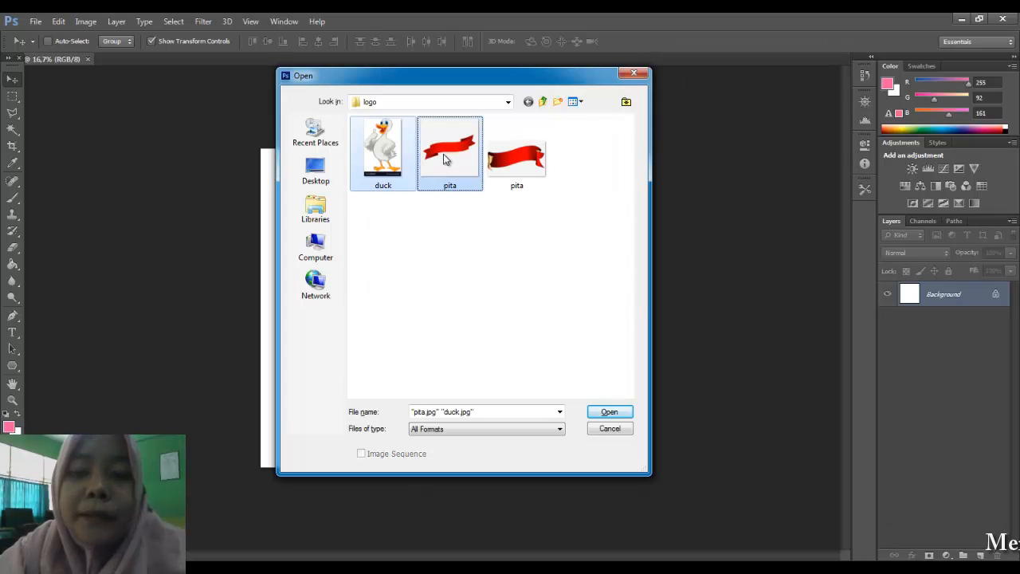
pyautogui.click(609, 412)
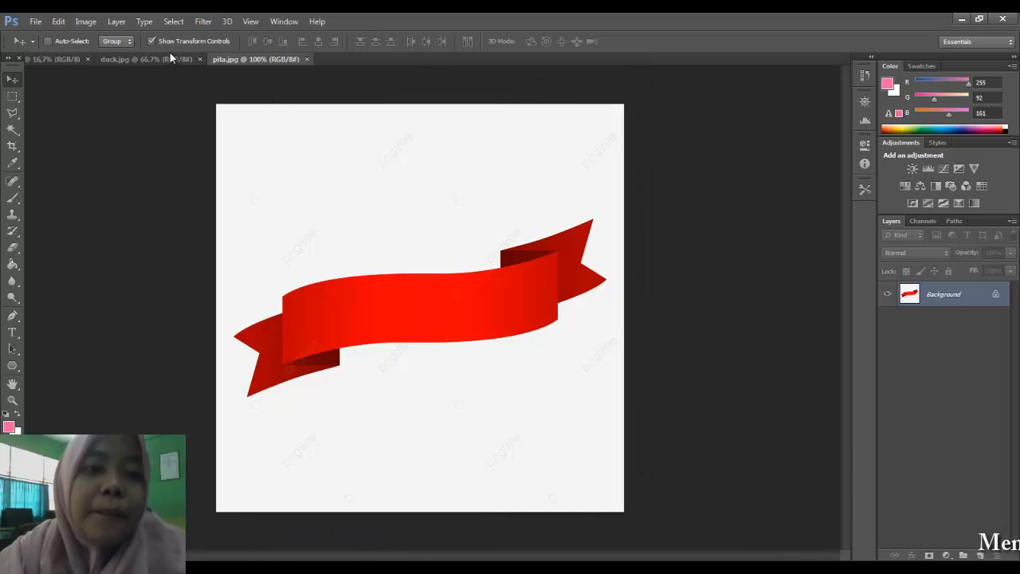
# Look through the three open documents: the blank logo canvas, the duck image and the ribbon image
pyautogui.click(71, 62)
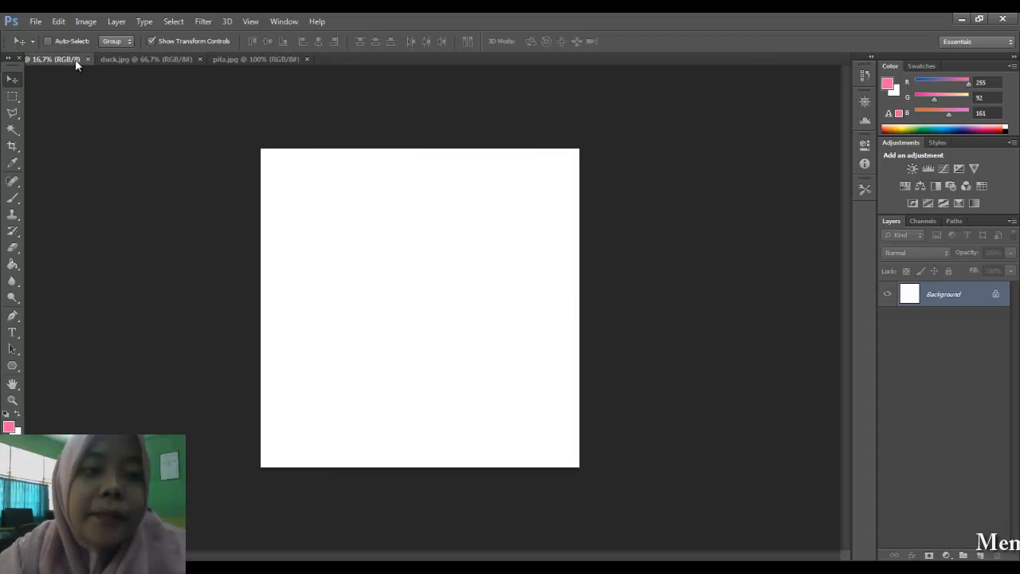
pyautogui.click(131, 58)
pyautogui.click(236, 59)
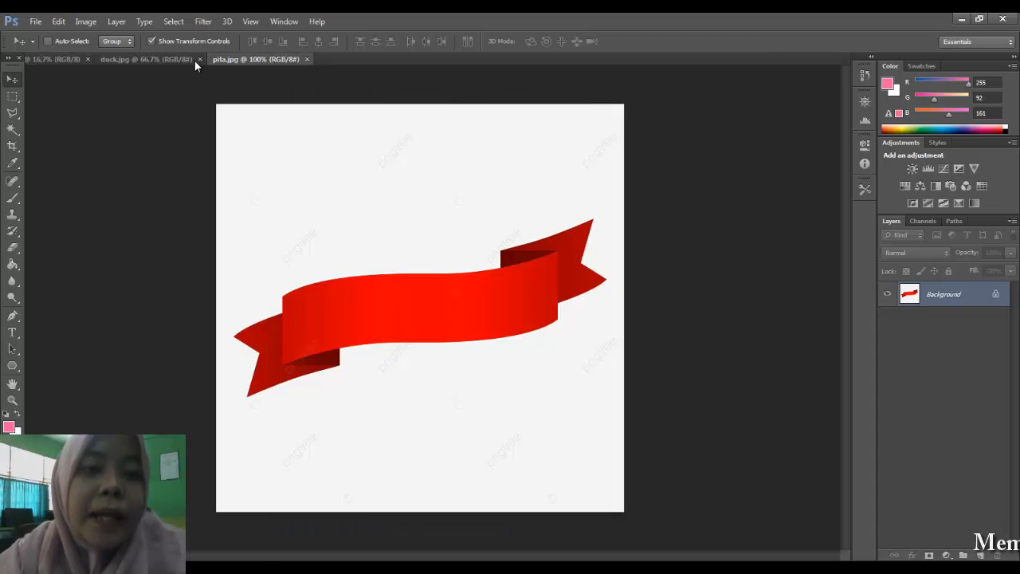
pyautogui.click(181, 58)
pyautogui.click(76, 58)
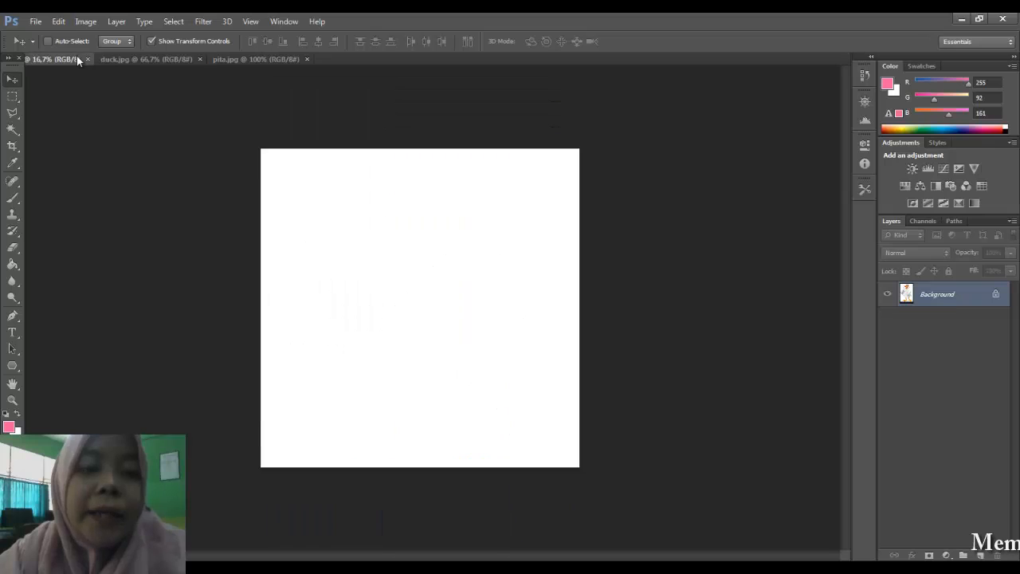
pyautogui.click(136, 58)
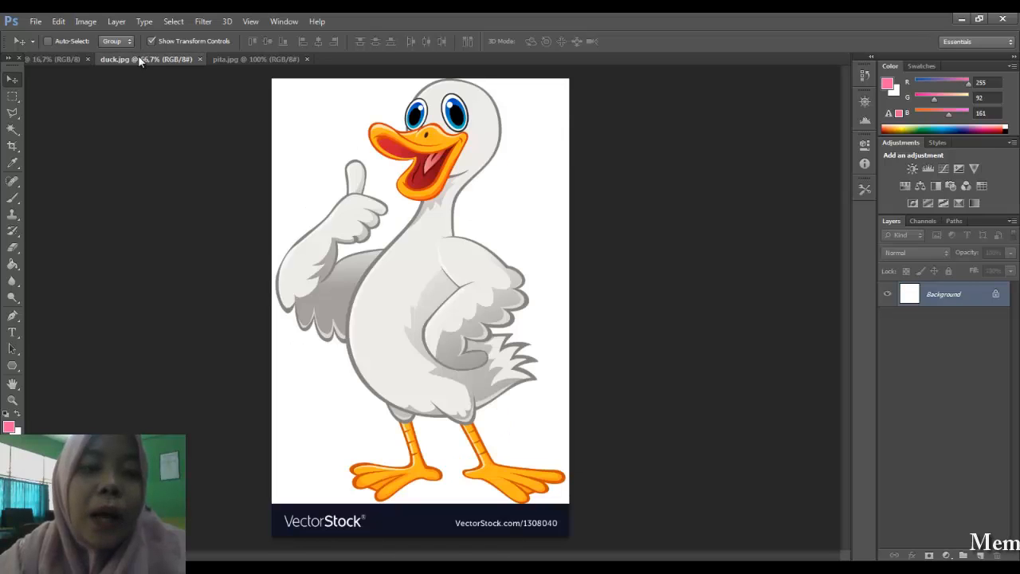
pyautogui.click(73, 59)
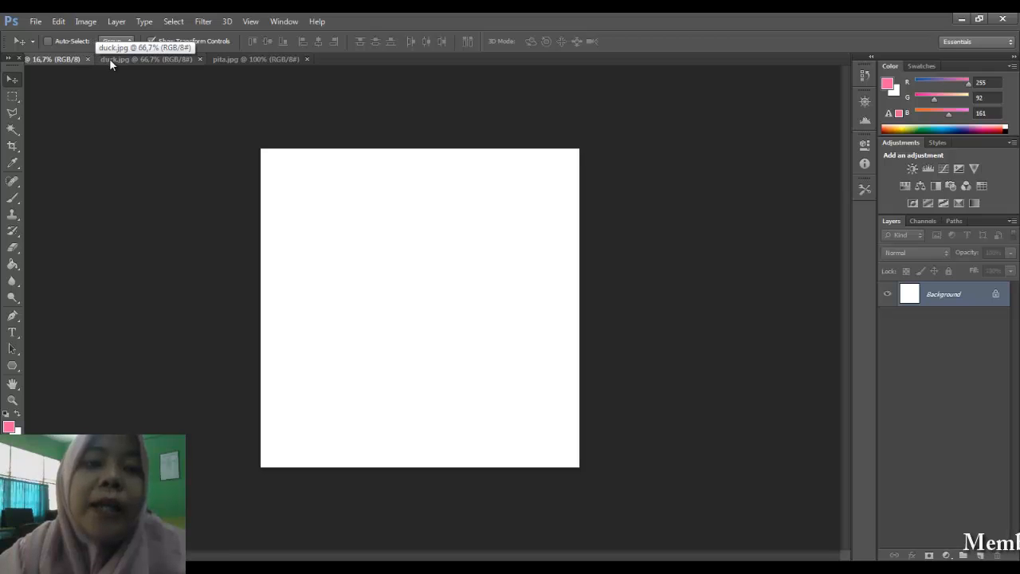
pyautogui.click(110, 59)
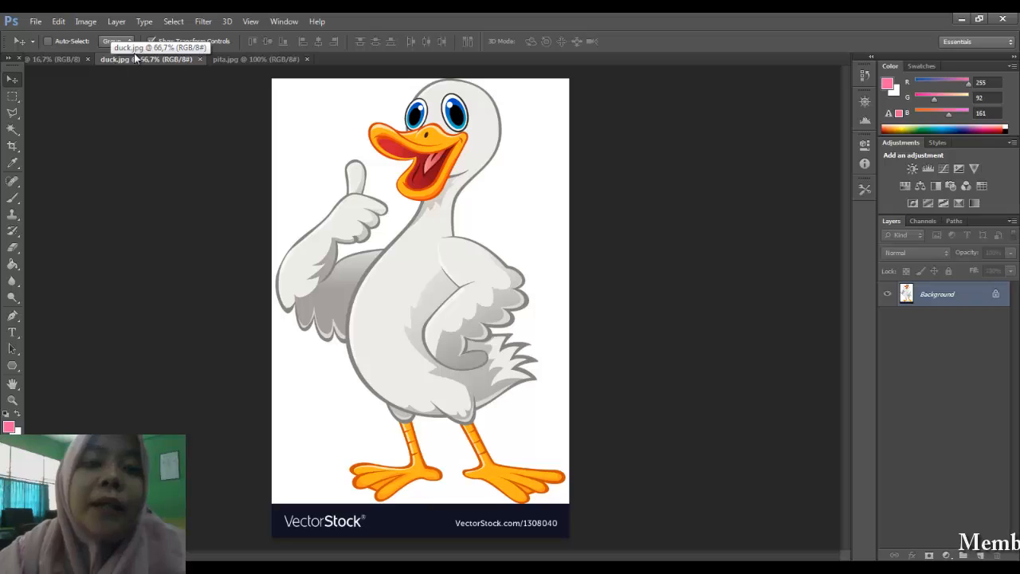
pyautogui.click(237, 58)
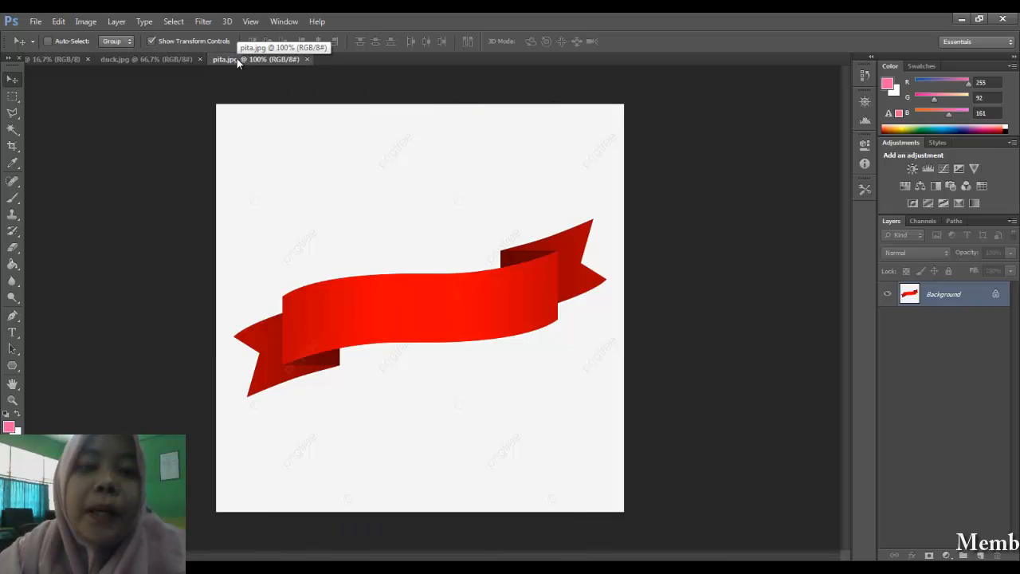
# Duplicate the Background layer of duck.jpg within the same document, naming the copy bebek
pyautogui.click(176, 61)
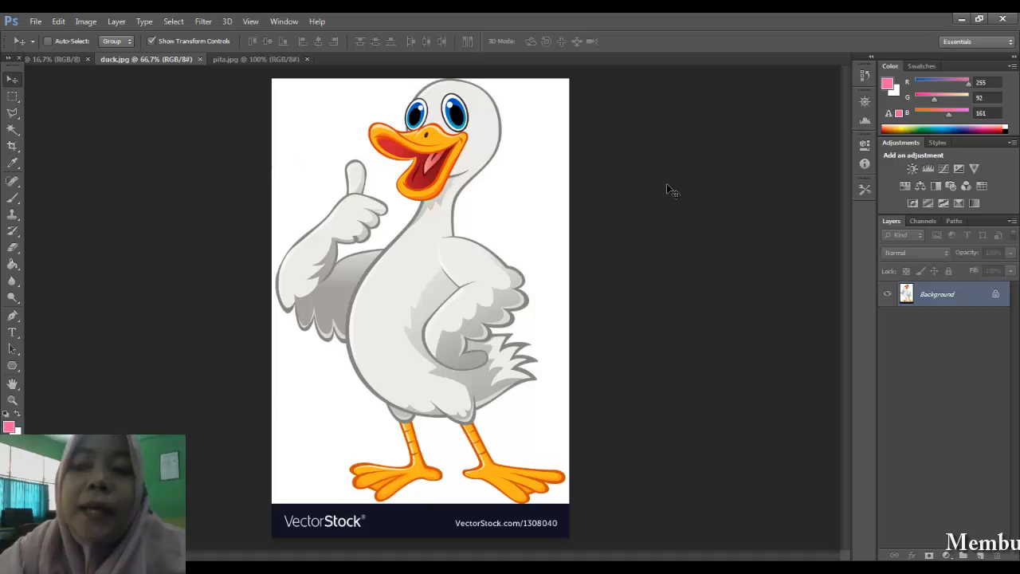
pyautogui.rightClick(947, 292)
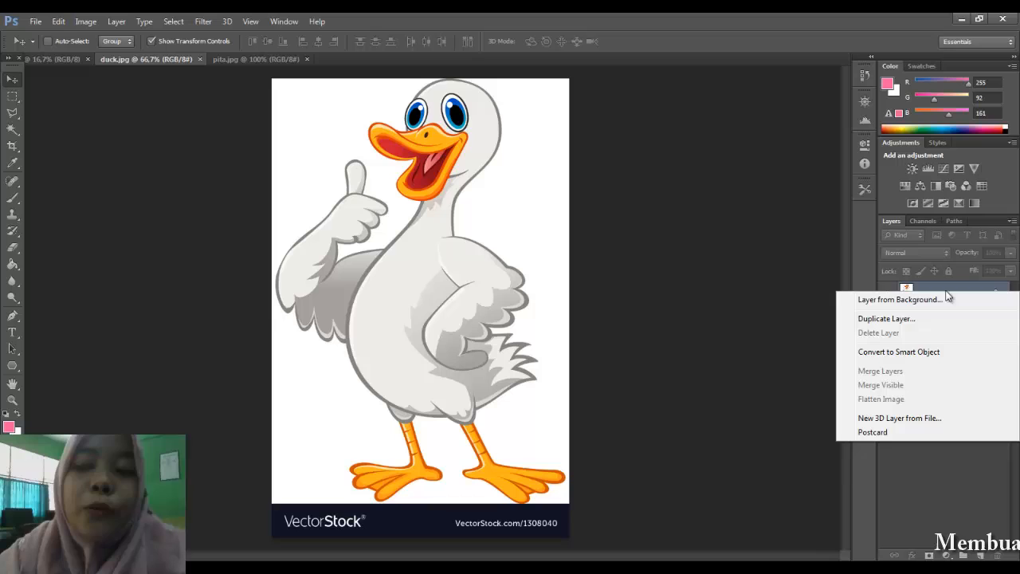
pyautogui.click(916, 320)
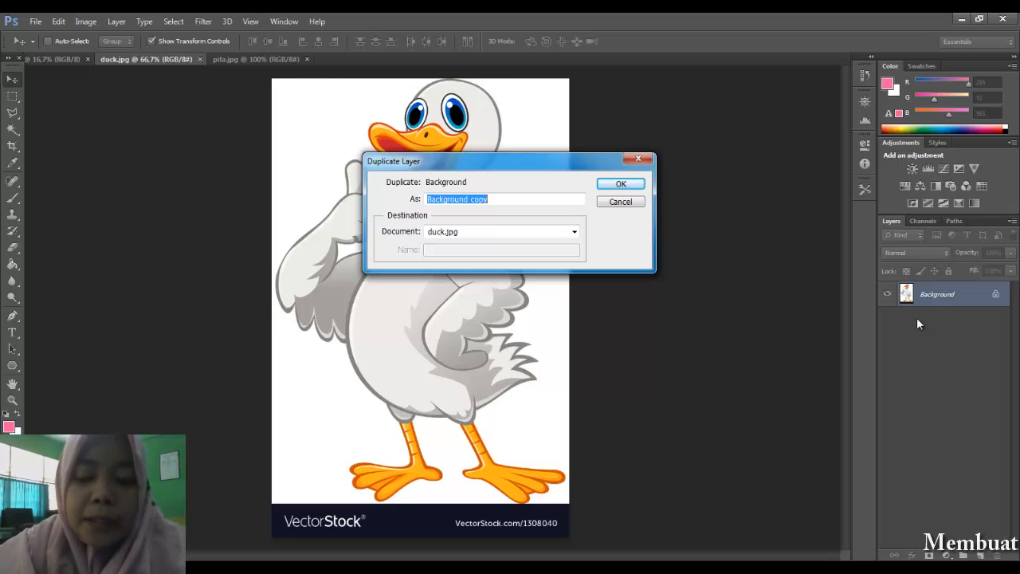
pyautogui.write('b')
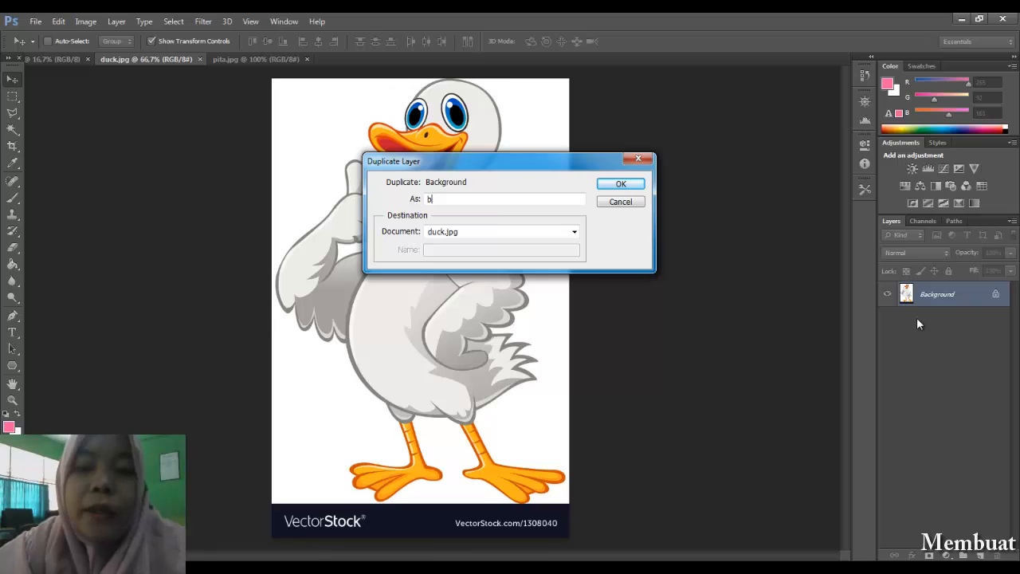
pyautogui.write('ebek')
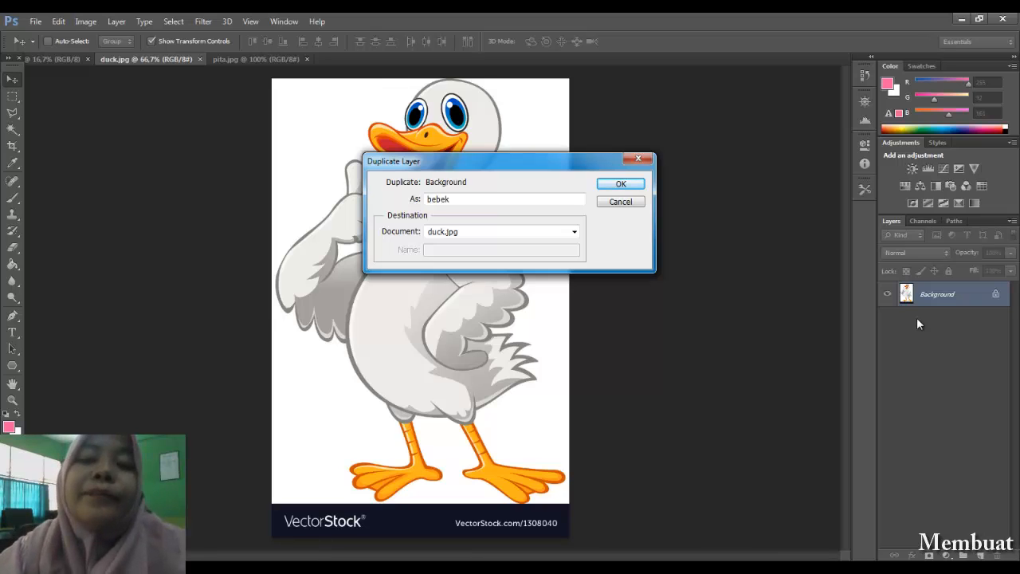
pyautogui.click(631, 182)
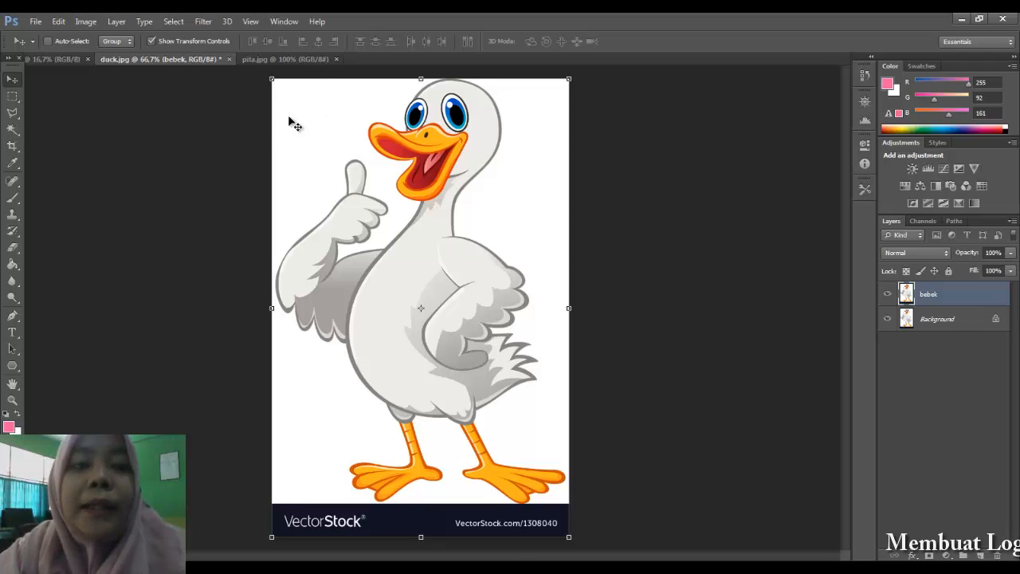
# Erase the white areas on both sides of the duck from the bebek layer with the Magic Wand, and hide the Background layer
pyautogui.click(13, 132)
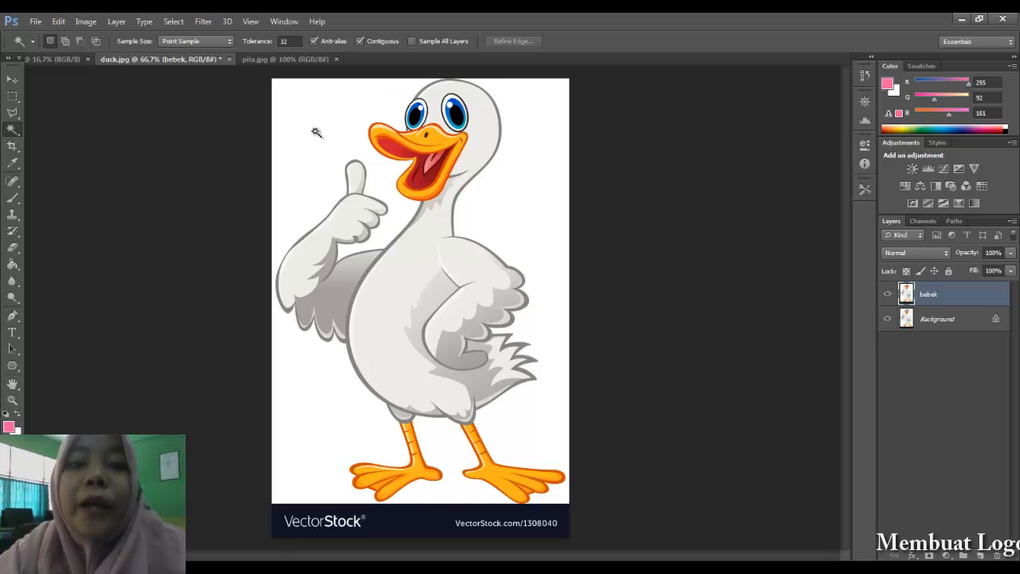
pyautogui.click(316, 134)
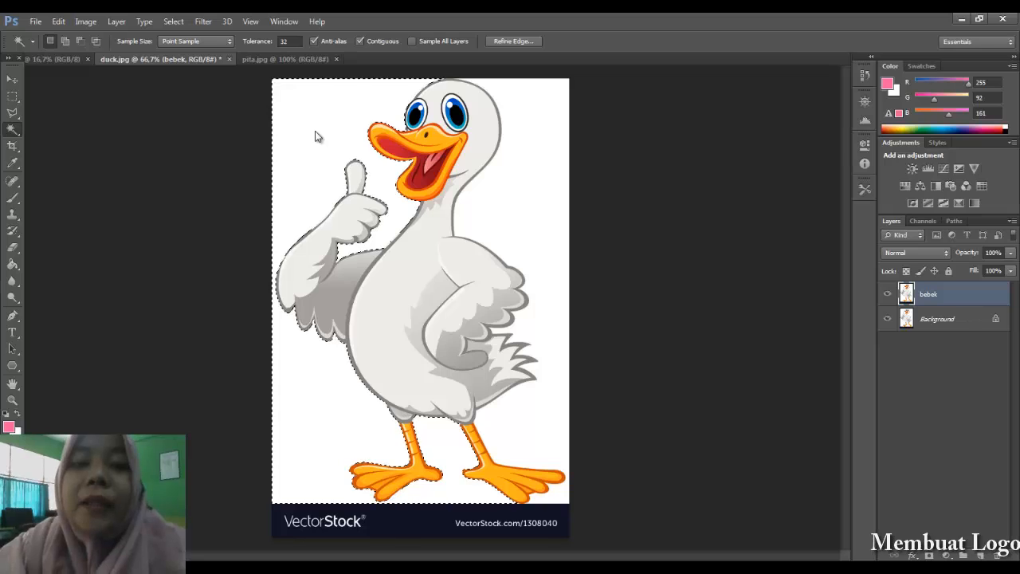
pyautogui.click(532, 117)
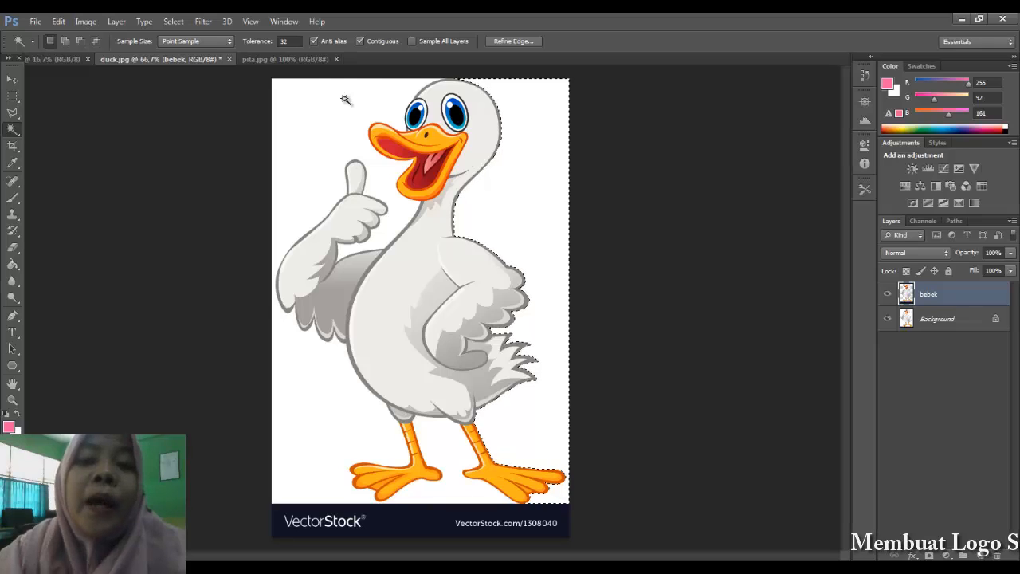
pyautogui.click(888, 319)
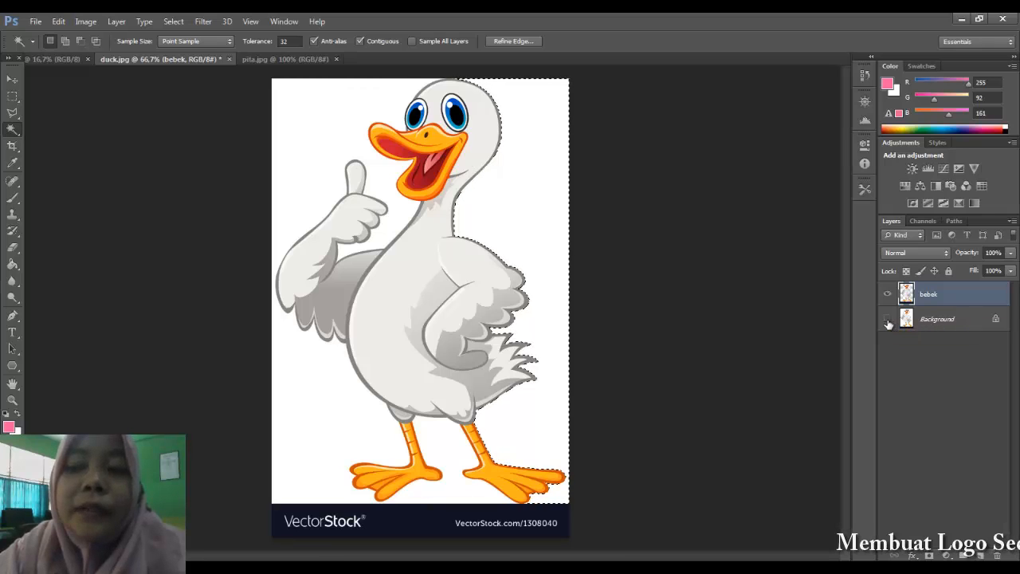
pyautogui.click(888, 320)
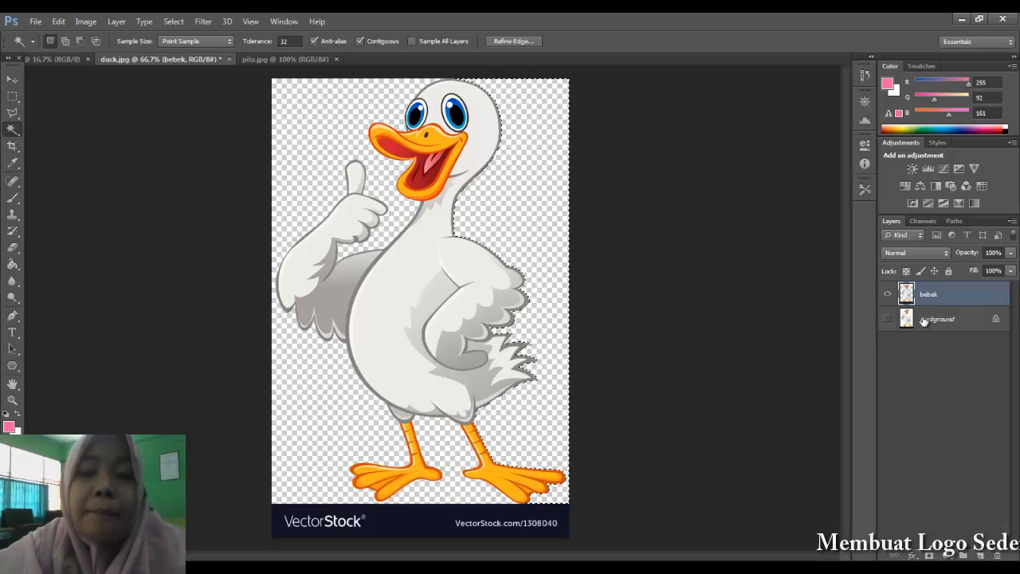
pyautogui.hotkey('ctrl', 'd')
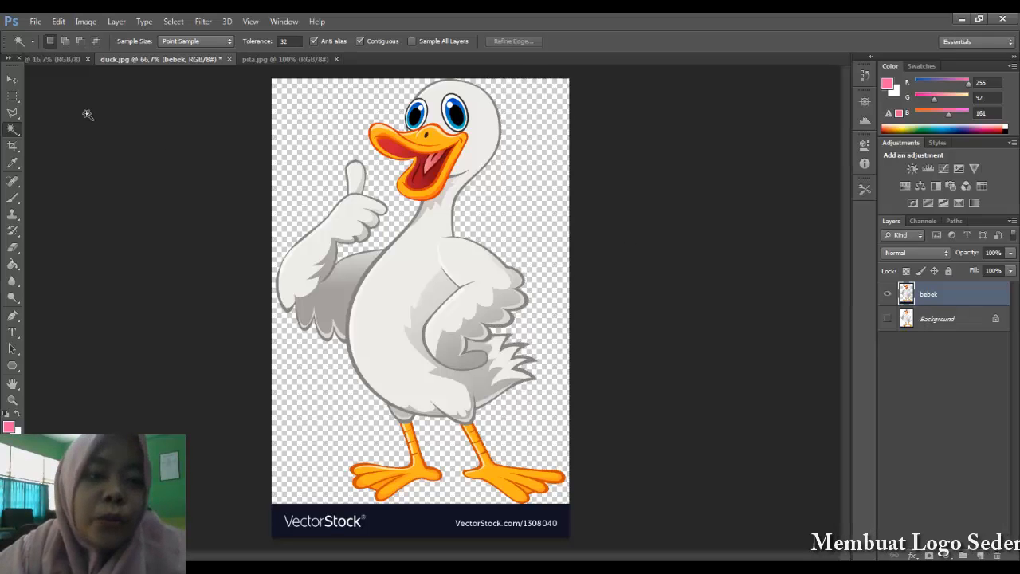
# Delete the dark VectorStock banner below the duck from the bebek layer using a rectangular selection, then deselect and return to the Move tool
pyautogui.click(12, 97)
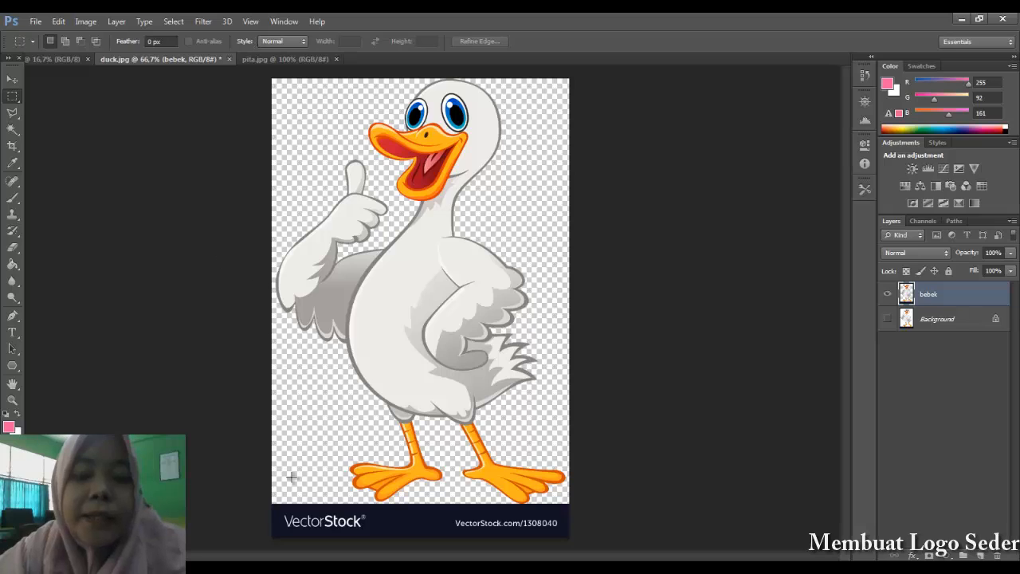
pyautogui.moveTo(265, 498); pyautogui.dragTo(459, 536)
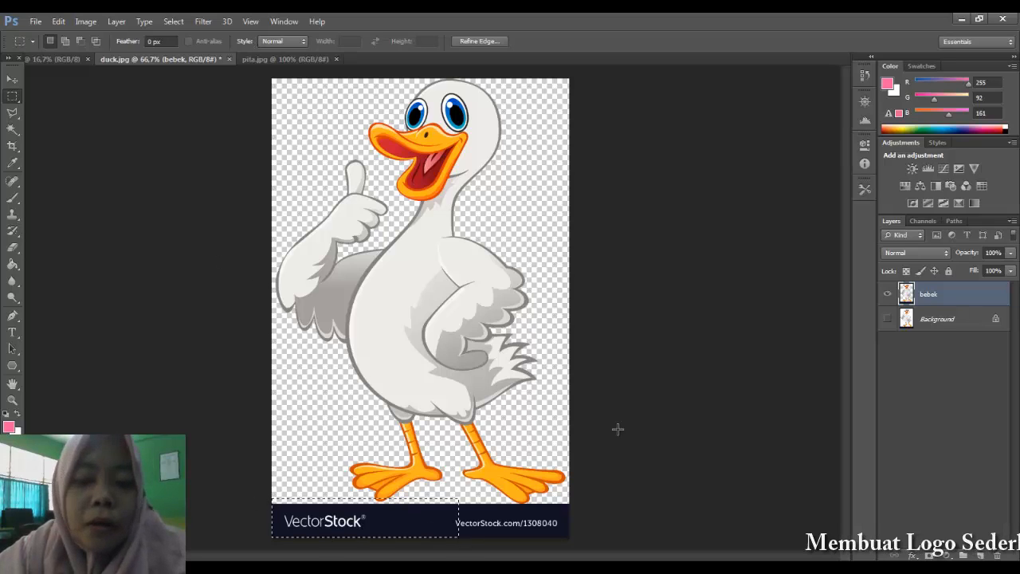
pyautogui.click(358, 526)
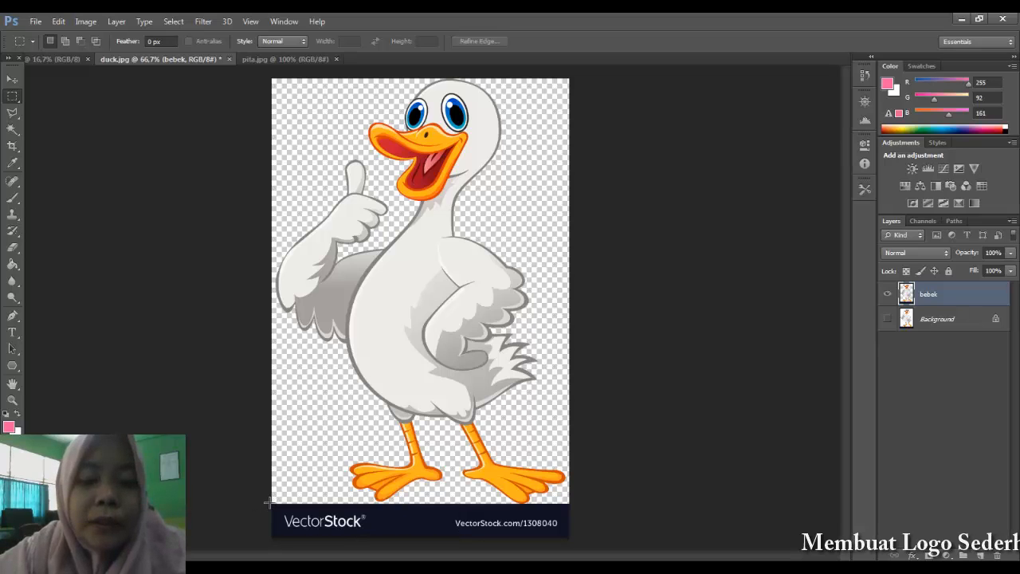
pyautogui.moveTo(272, 503); pyautogui.dragTo(627, 561)
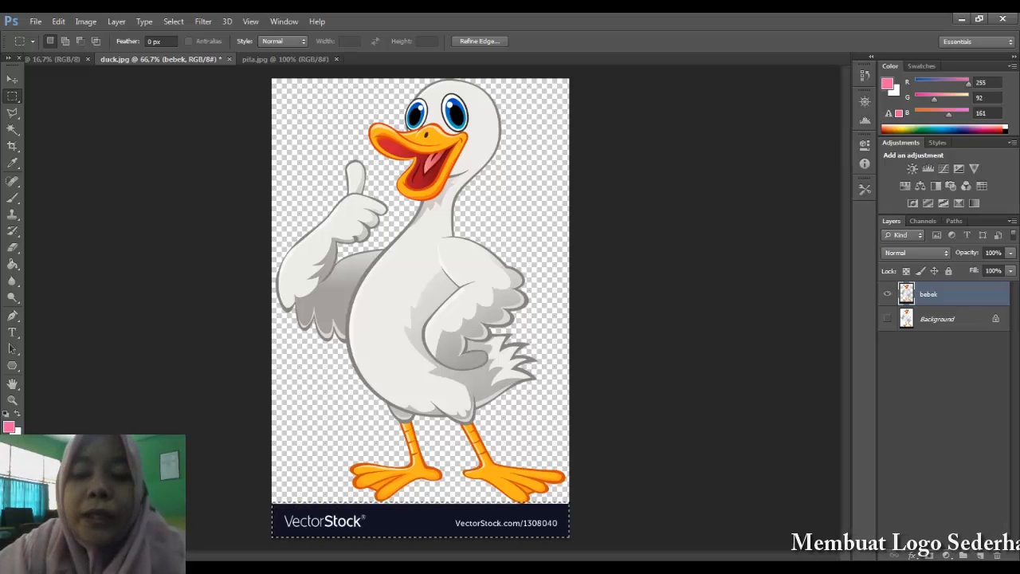
pyautogui.press('Delete')
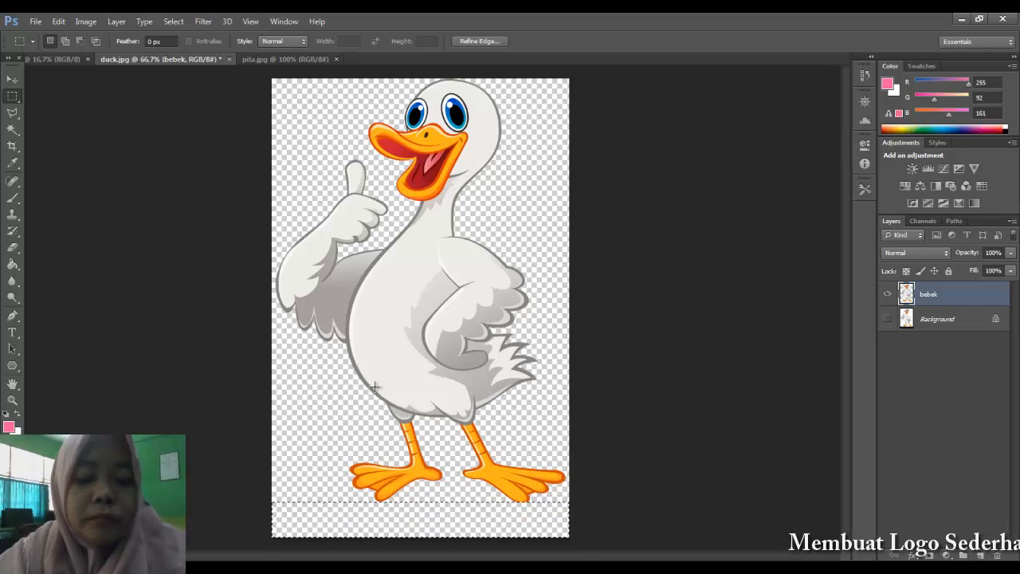
pyautogui.hotkey('ctrl', 'd')
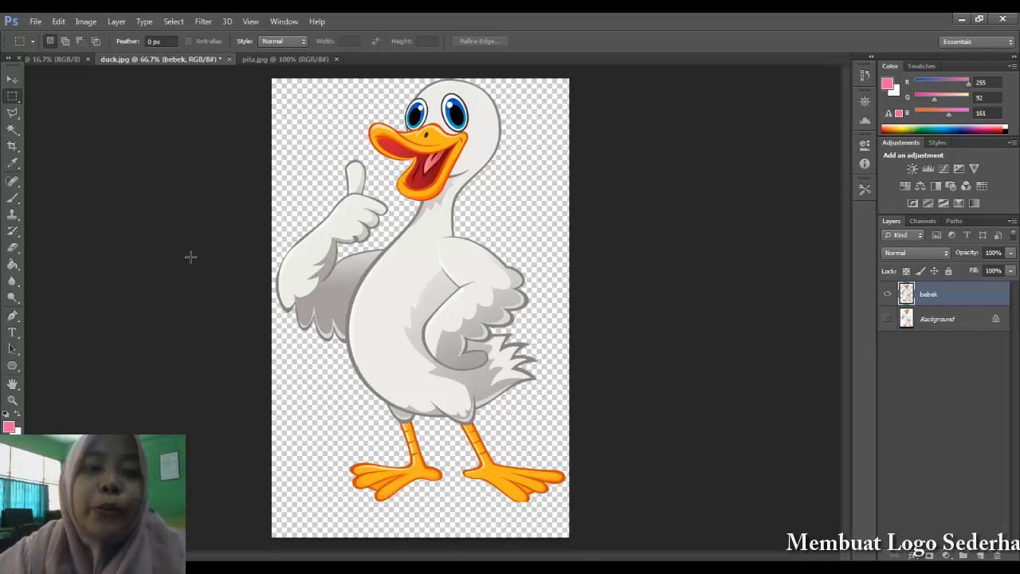
pyautogui.click(13, 79)
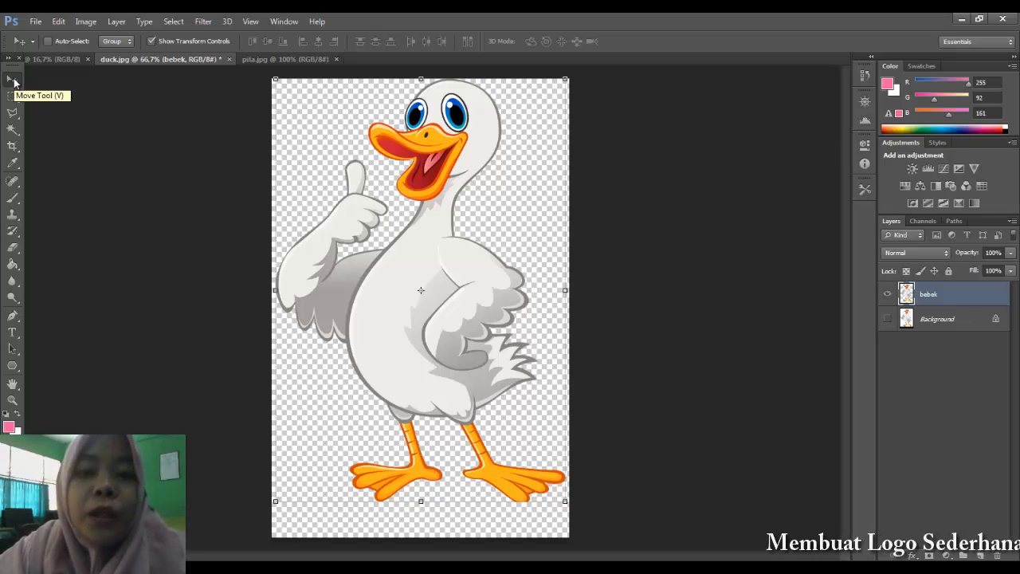
# Place the bebek layer in the blank logo document, enlarge it to about 338% width and 277% height to nearly fill the canvas, and apply the transformation
pyautogui.moveTo(444, 171); pyautogui.dragTo(402, 225)
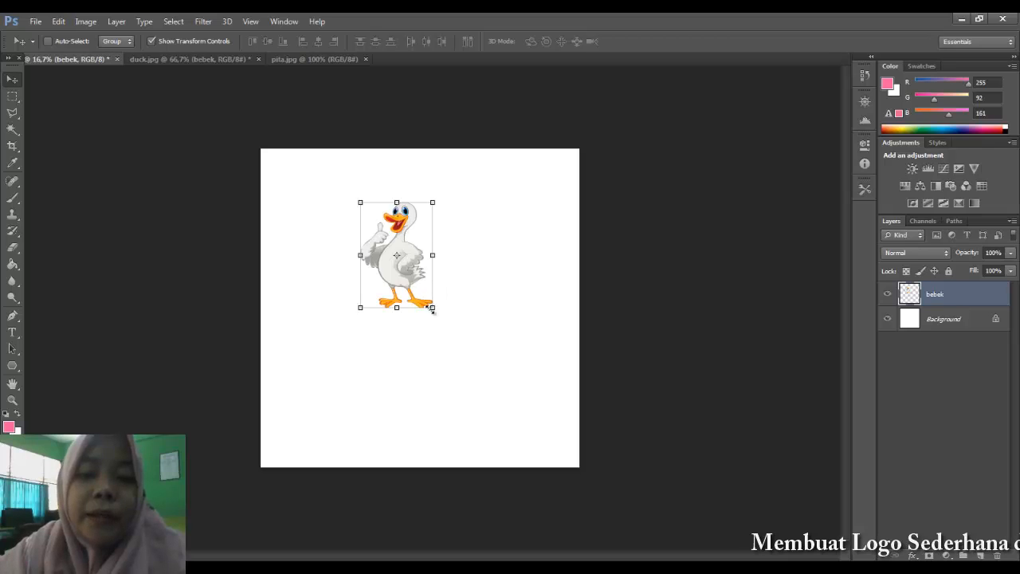
pyautogui.moveTo(432, 309); pyautogui.dragTo(432, 309)
pyautogui.moveTo(493, 365); pyautogui.dragTo(580, 467)
pyautogui.moveTo(514, 366); pyautogui.dragTo(472, 334)
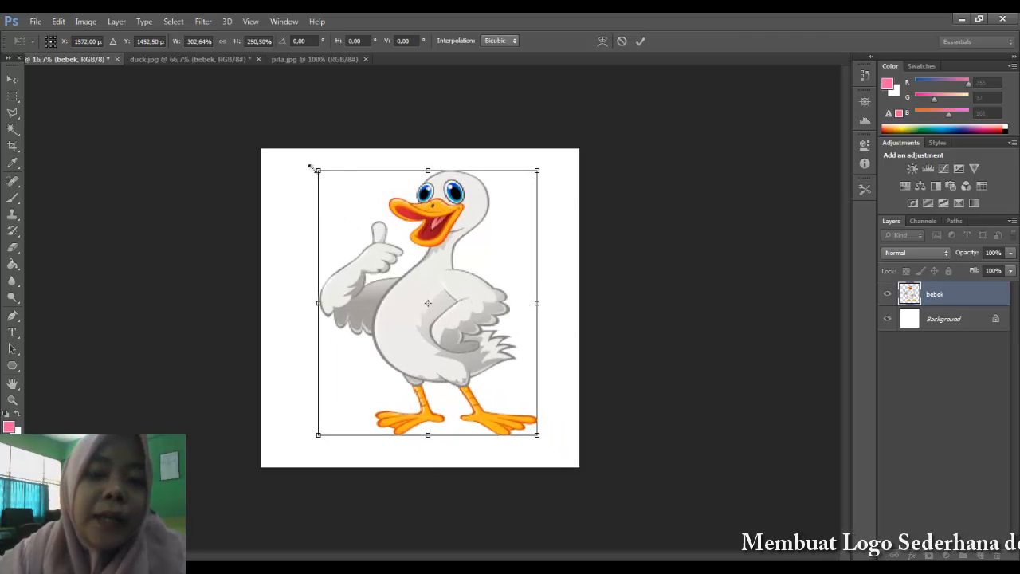
pyautogui.moveTo(318, 169); pyautogui.dragTo(299, 149)
pyautogui.moveTo(420, 265); pyautogui.dragTo(422, 278)
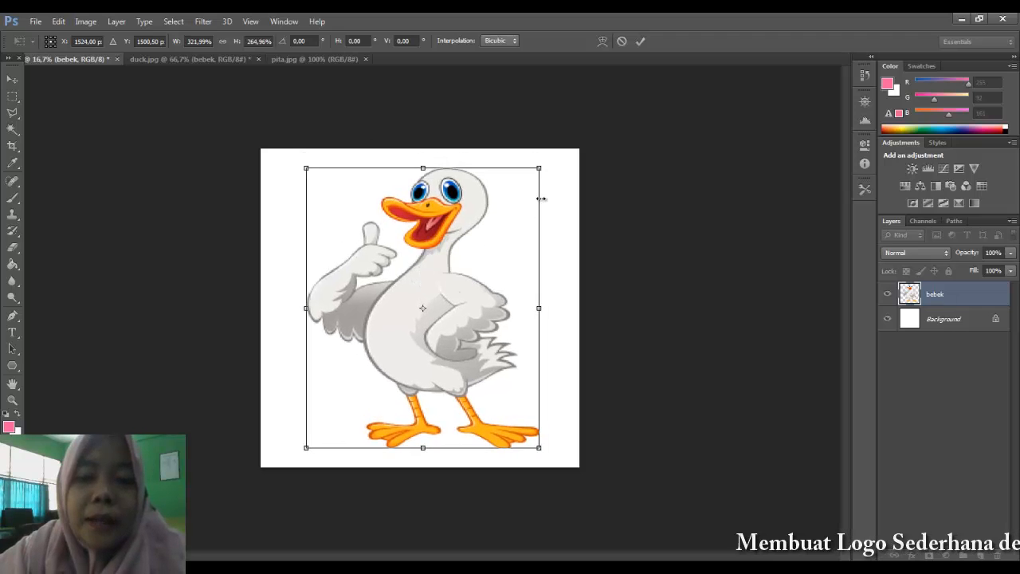
pyautogui.moveTo(542, 167); pyautogui.dragTo(549, 157)
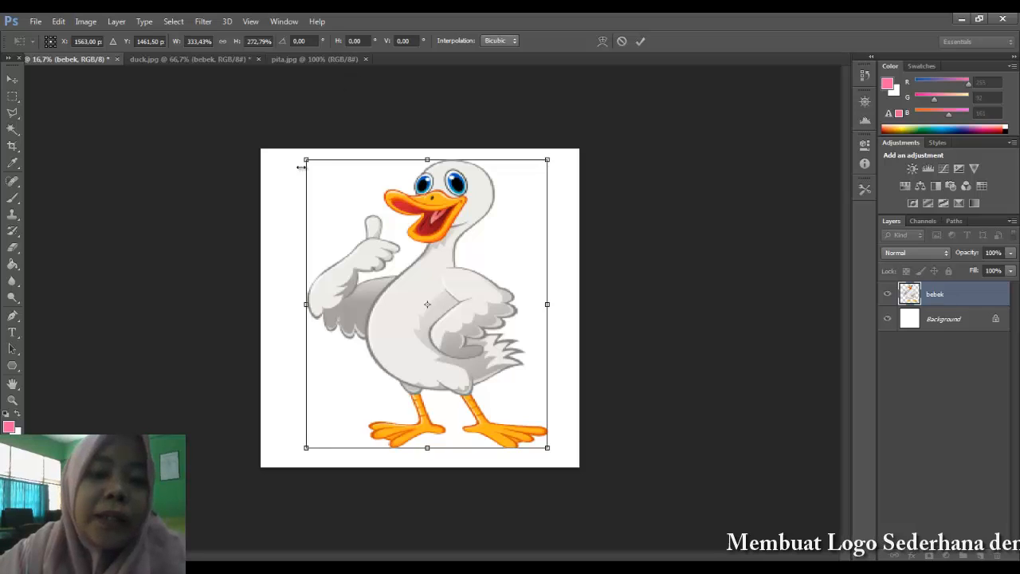
pyautogui.moveTo(305, 157); pyautogui.dragTo(303, 155)
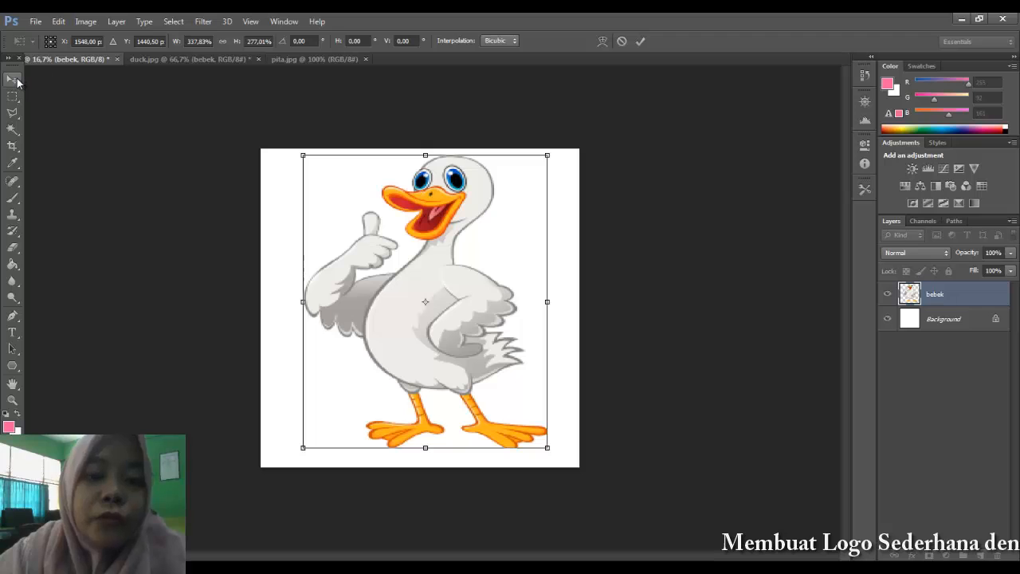
pyautogui.click(16, 80)
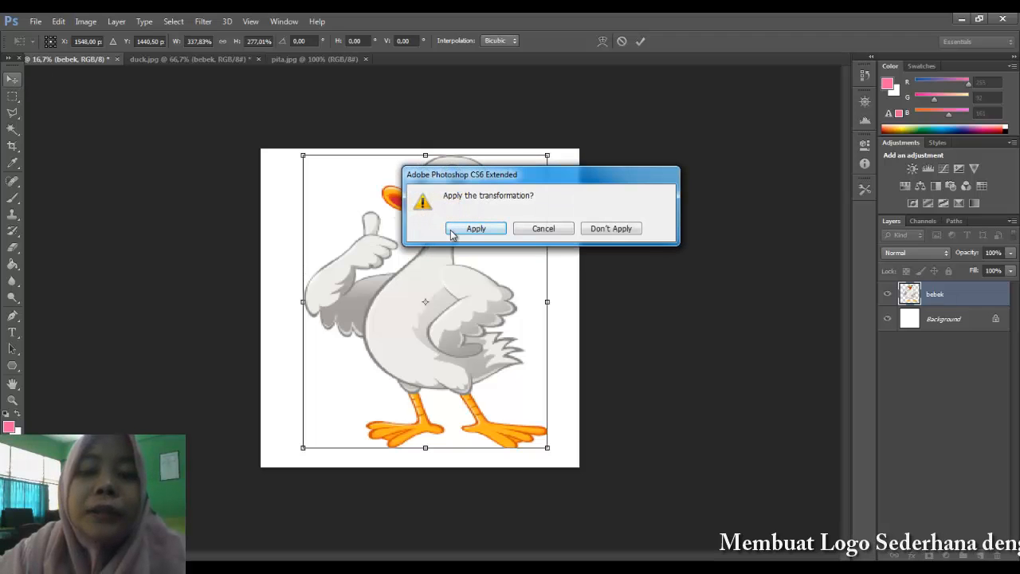
pyautogui.click(476, 228)
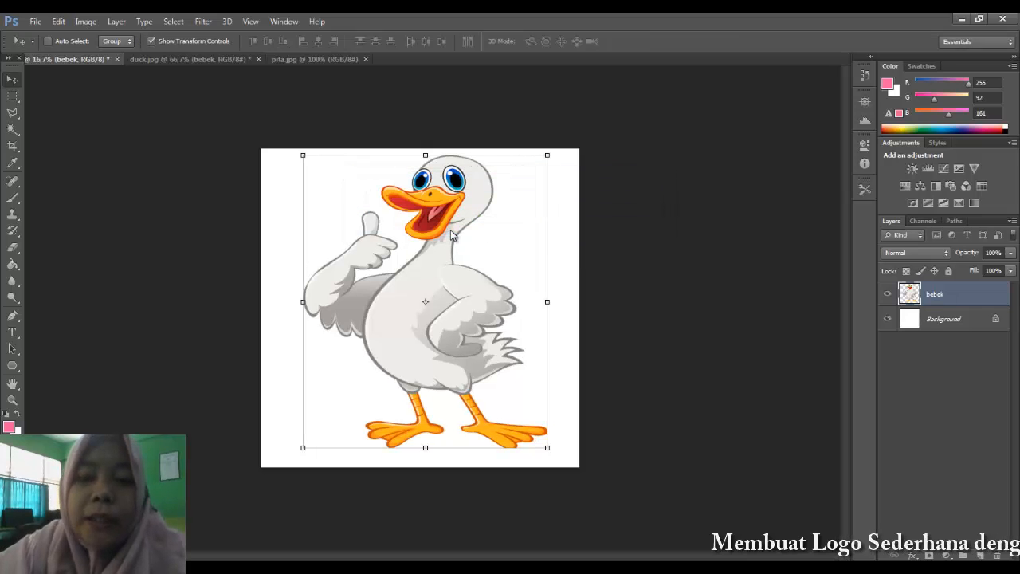
# Examine the enlarged duck on the logo canvas, both in close-up and as a whole
pyautogui.hotkey('ctrl', '+')
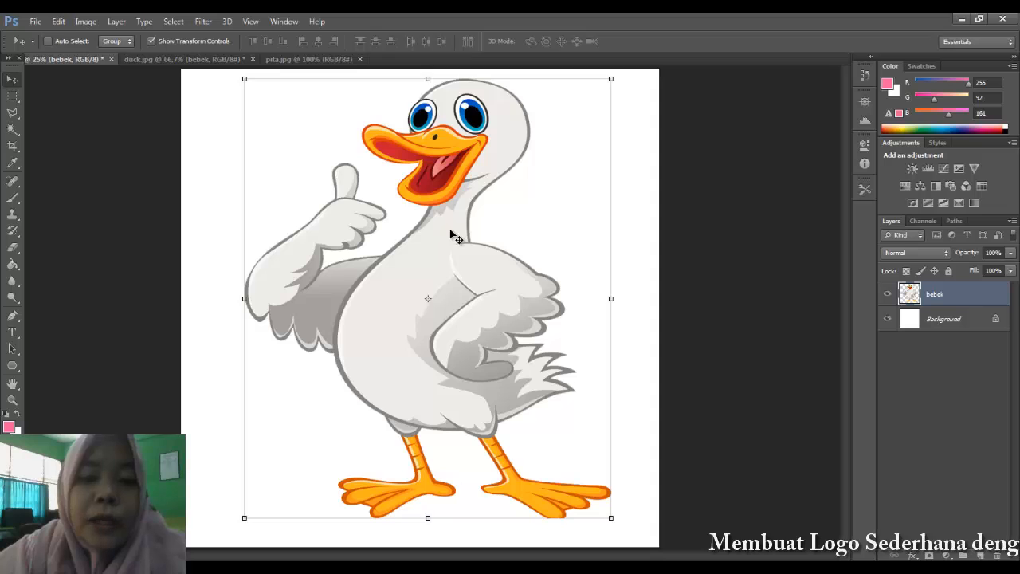
pyautogui.hotkey('ctrl', '+')
pyautogui.hotkey('ctrl', '+')
pyautogui.hotkey('ctrl', '-')
pyautogui.hotkey('ctrl', '-')
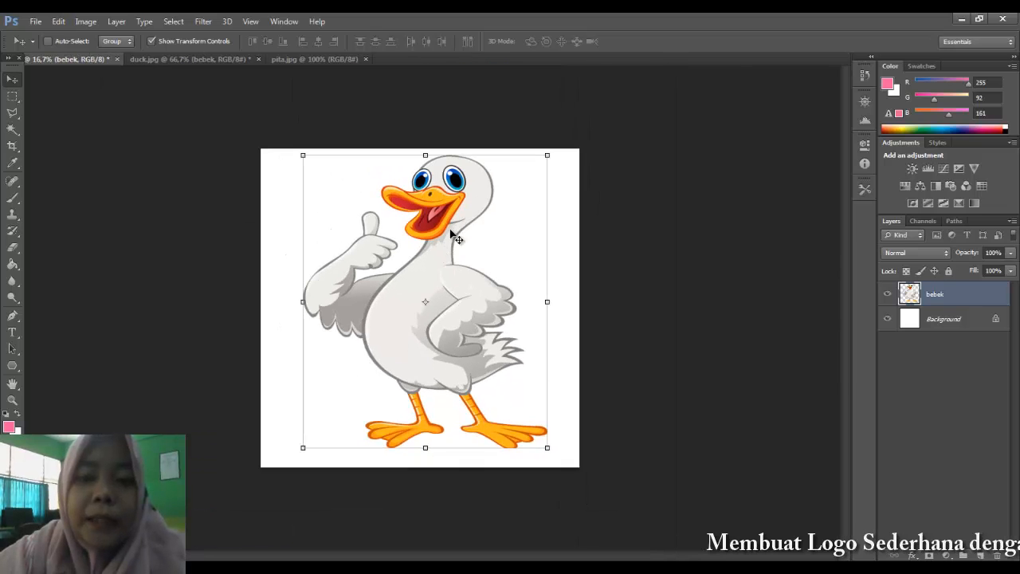
pyautogui.hotkey('ctrl', '+')
pyautogui.hotkey('ctrl', '+')
pyautogui.hotkey('ctrl', '+')
pyautogui.hotkey('ctrl', '-')
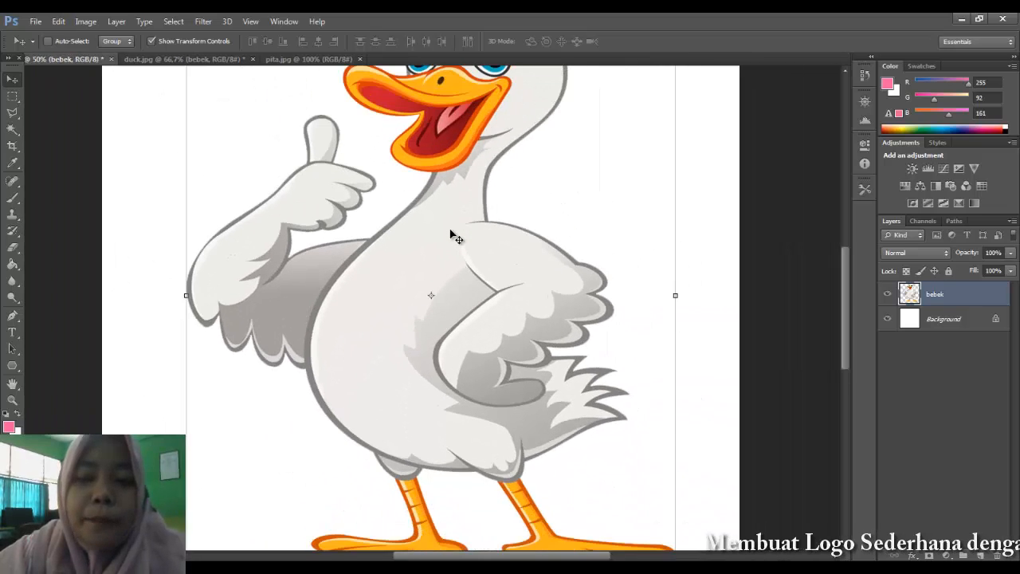
pyautogui.hotkey('ctrl', '-')
pyautogui.hotkey('ctrl', '+')
pyautogui.hotkey('ctrl', '+')
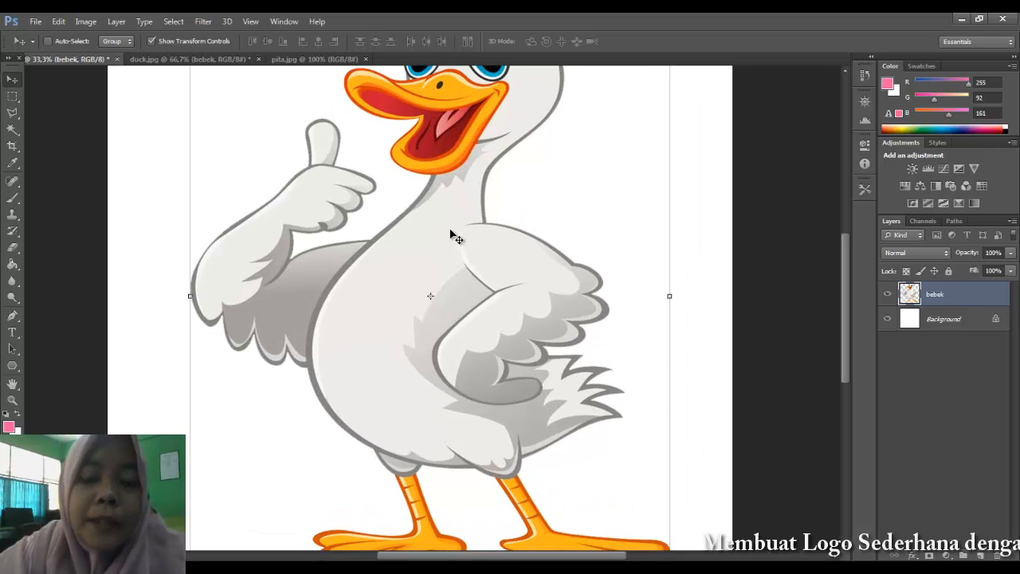
pyautogui.hotkey('ctrl', '-')
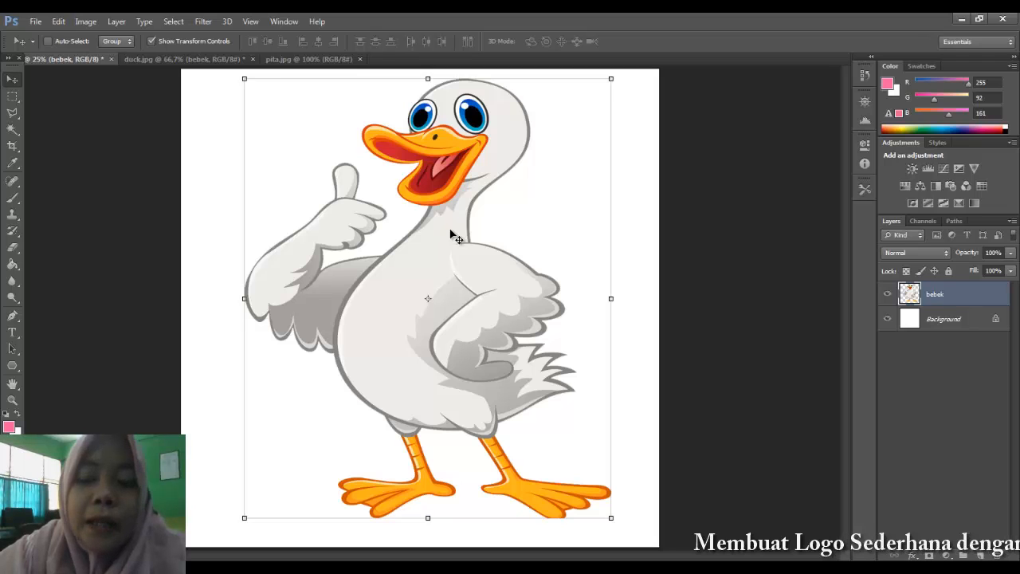
pyautogui.hotkey('ctrl', '-')
pyautogui.hotkey('ctrl', '+')
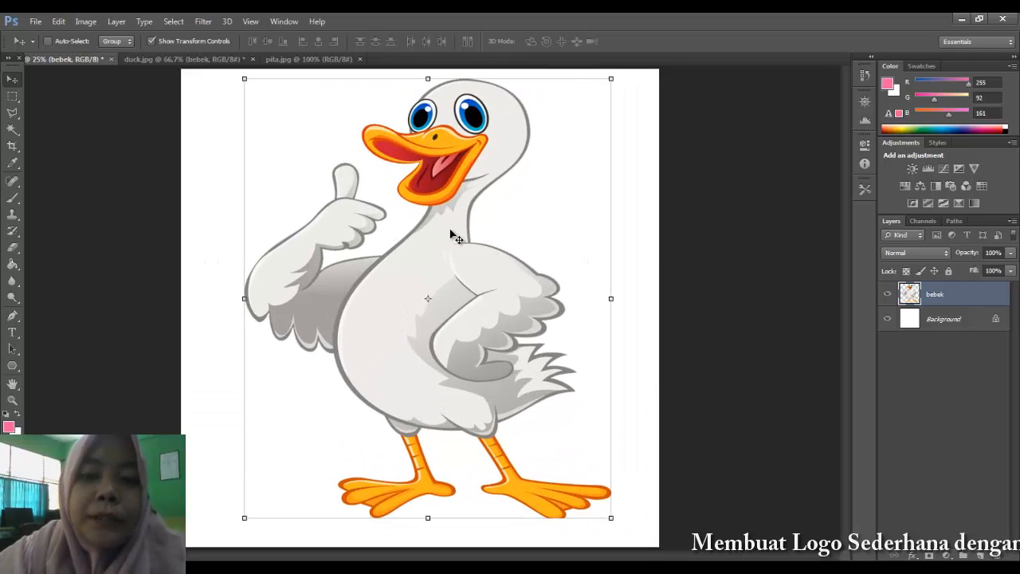
pyautogui.hotkey('ctrl', '-')
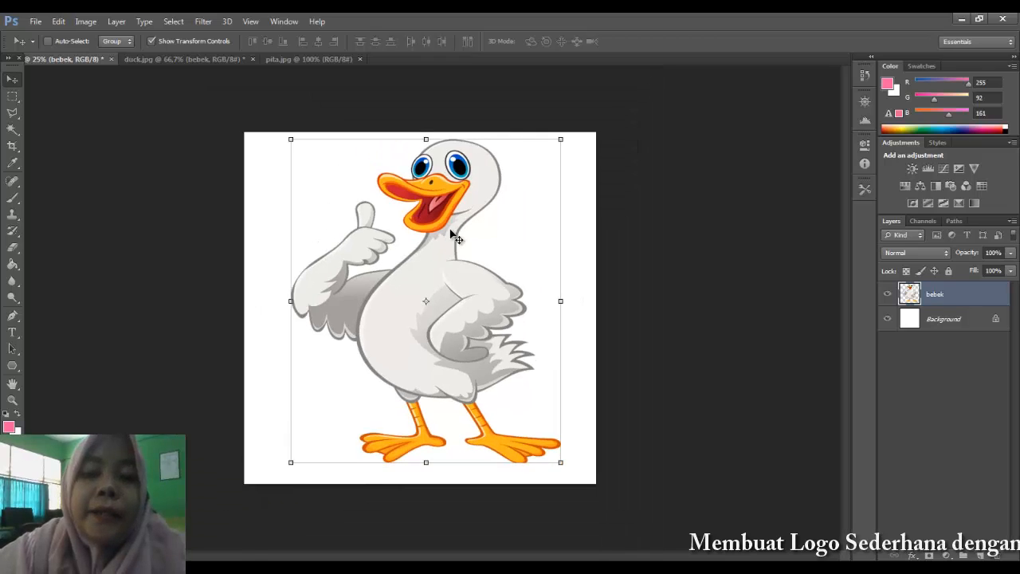
pyautogui.hotkey('ctrl', '+')
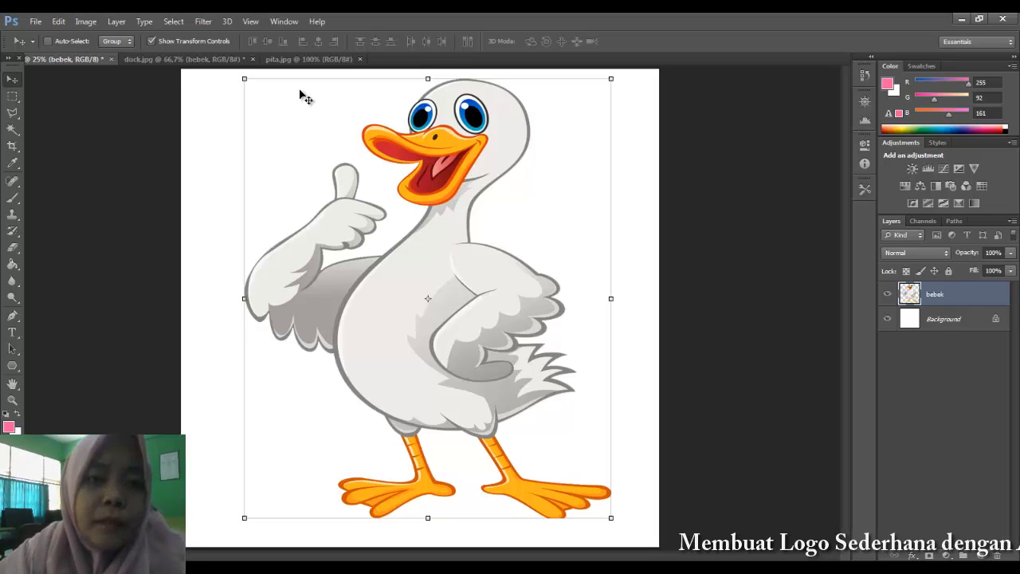
# In pita.jpg, duplicate the Background layer, erase the light area around the ribbon from the copy with the Magic Wand, hide the original, and deselect
pyautogui.click(291, 60)
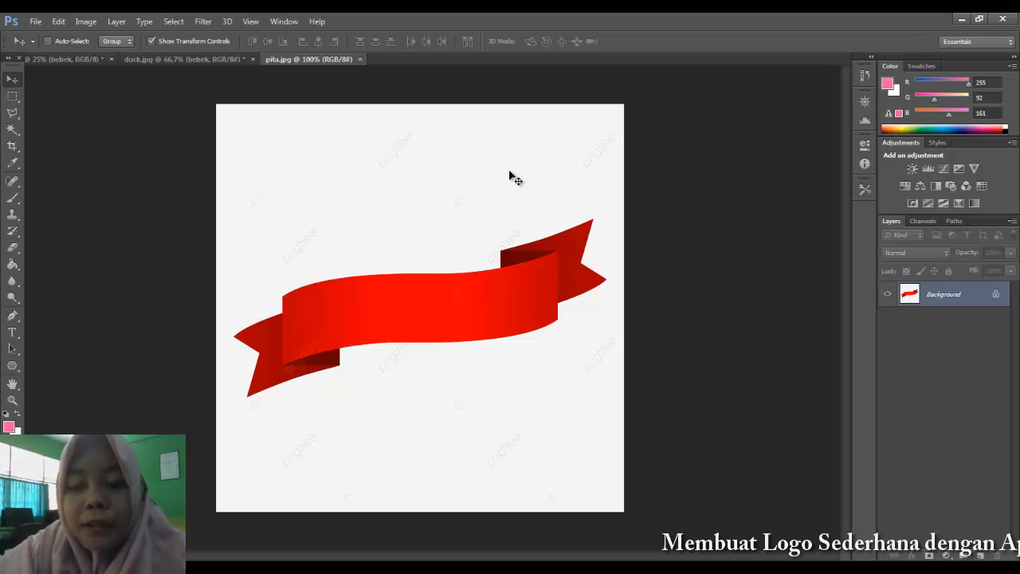
pyautogui.hotkey('ctrl', 'j')
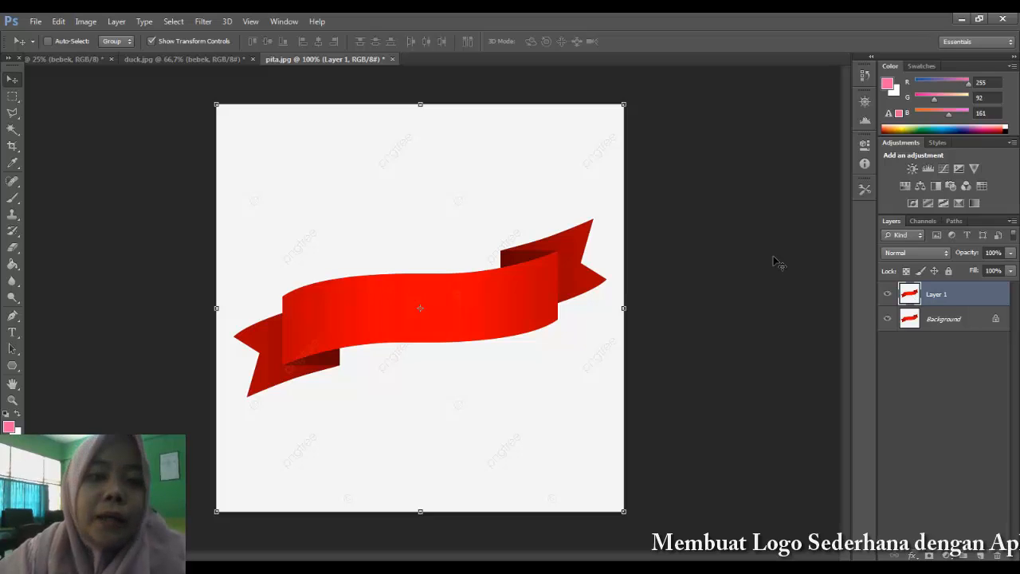
pyautogui.click(12, 129)
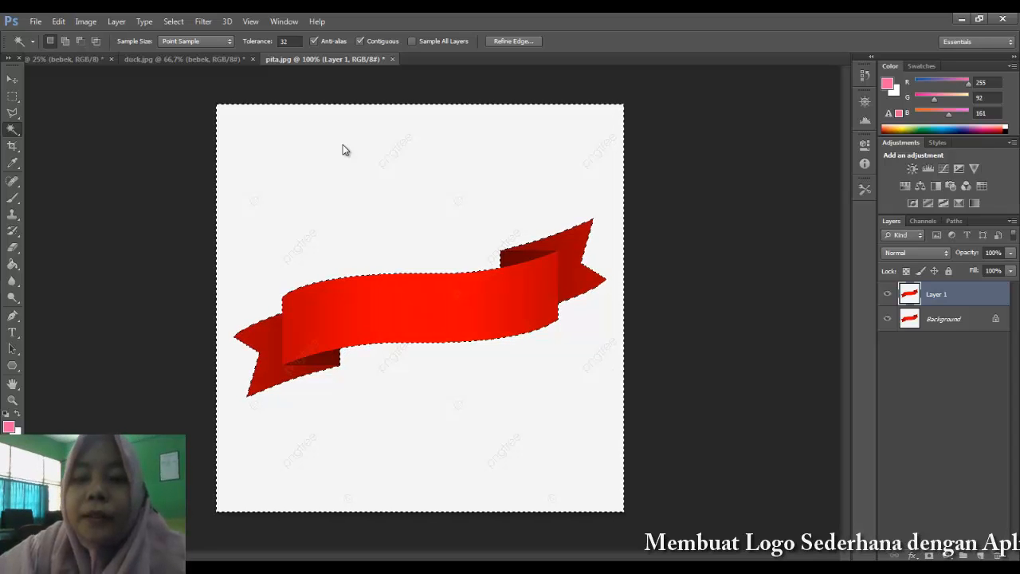
pyautogui.click(889, 320)
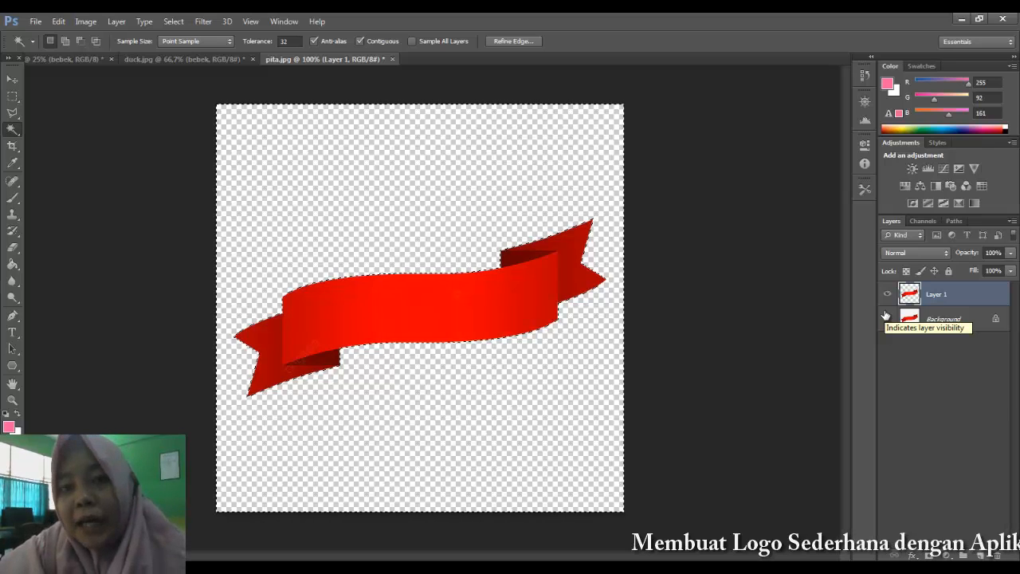
pyautogui.hotkey('ctrl', 'd')
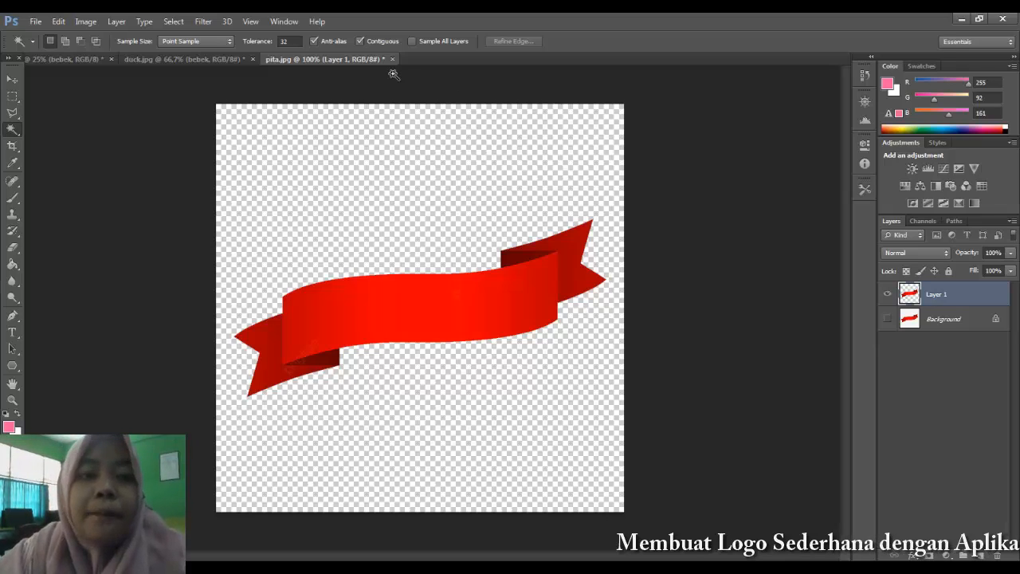
pyautogui.press('v')
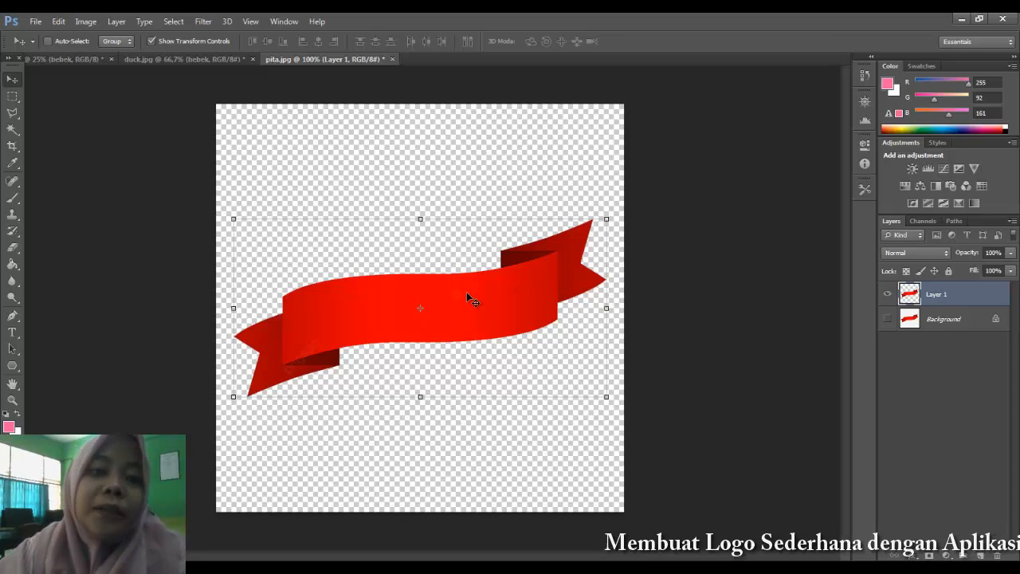
# Place the cut-out ribbon in the logo document, enlarge it to about 502% width and 367% height, and apply it across the duck's legs
pyautogui.moveTo(466, 291)
pyautogui.mouseDown()
pyautogui.moveTo(177, 153)
pyautogui.moveTo(91, 93)
pyautogui.moveTo(79, 60)
pyautogui.moveTo(345, 196)
pyautogui.moveTo(453, 281)
pyautogui.mouseUp()
pyautogui.moveTo(476, 326); pyautogui.dragTo(516, 344)
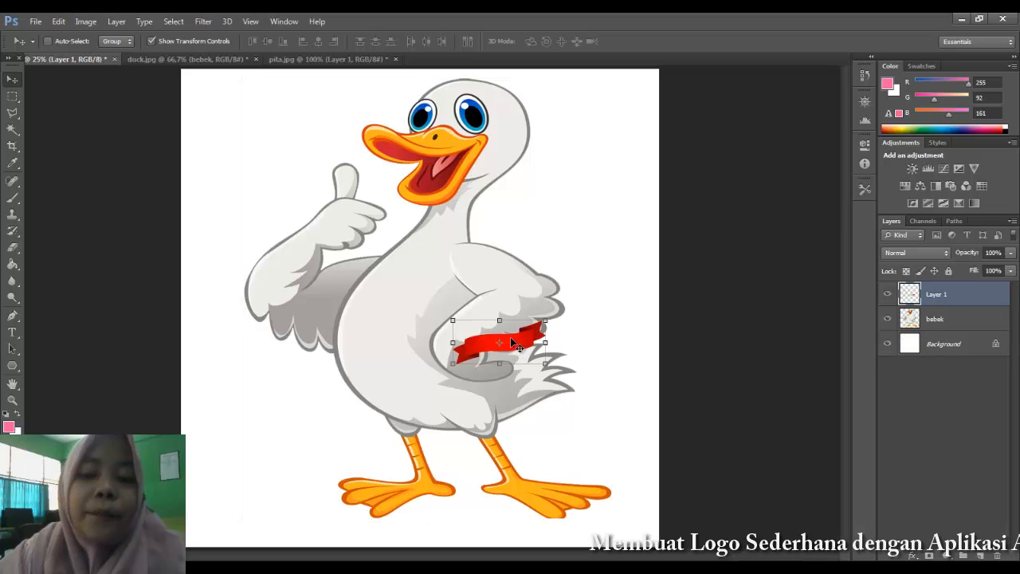
pyautogui.hotkey('ctrl', 't')
pyautogui.moveTo(397, 310); pyautogui.dragTo(208, 247)
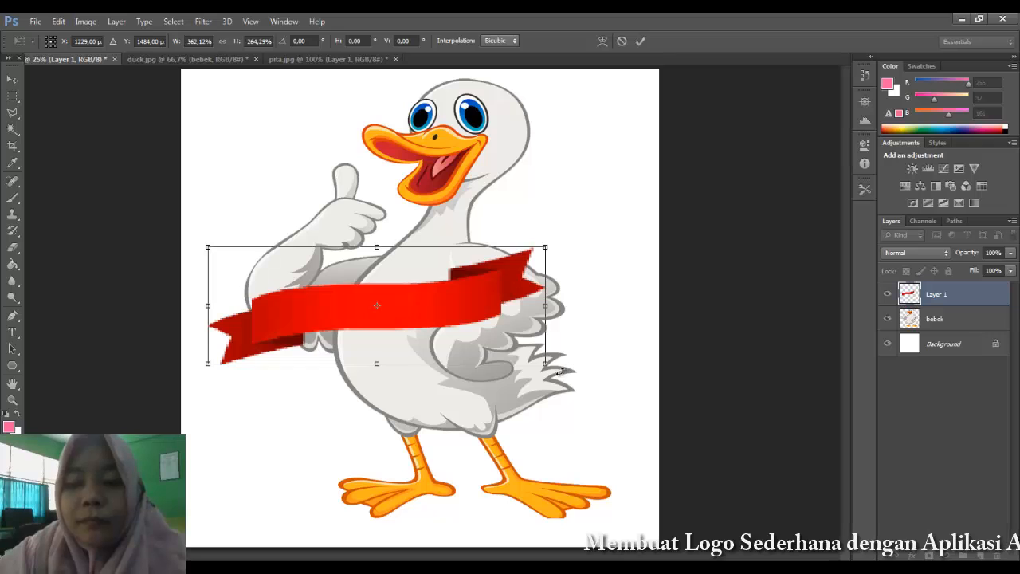
pyautogui.moveTo(548, 364); pyautogui.dragTo(611, 415)
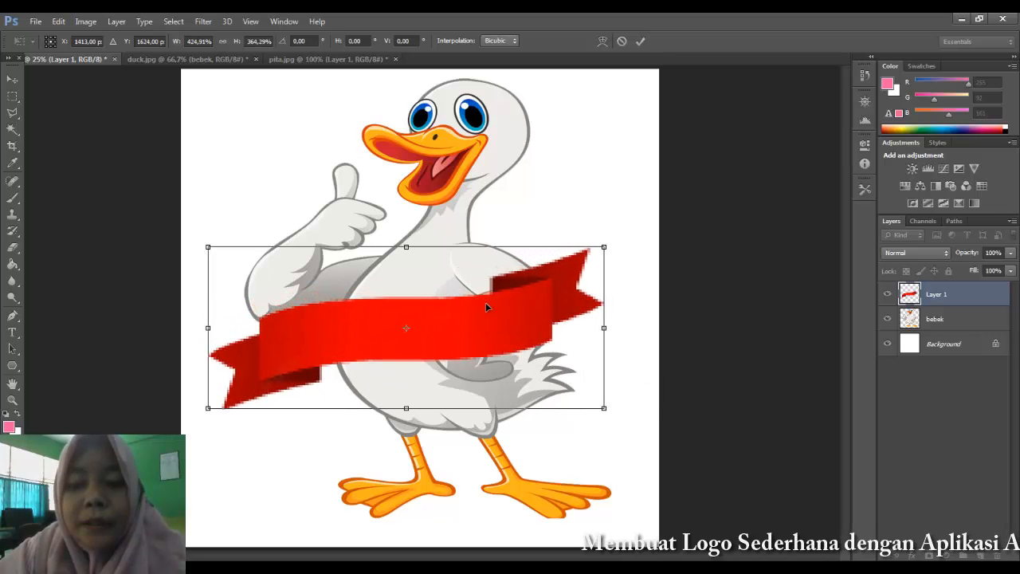
pyautogui.moveTo(485, 302); pyautogui.dragTo(538, 441)
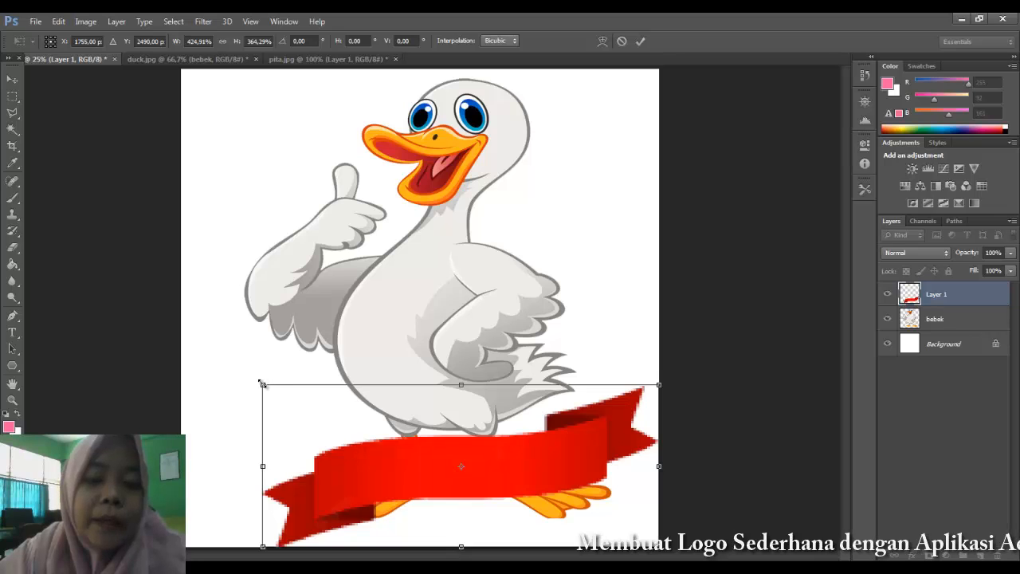
pyautogui.moveTo(263, 385); pyautogui.dragTo(189, 382)
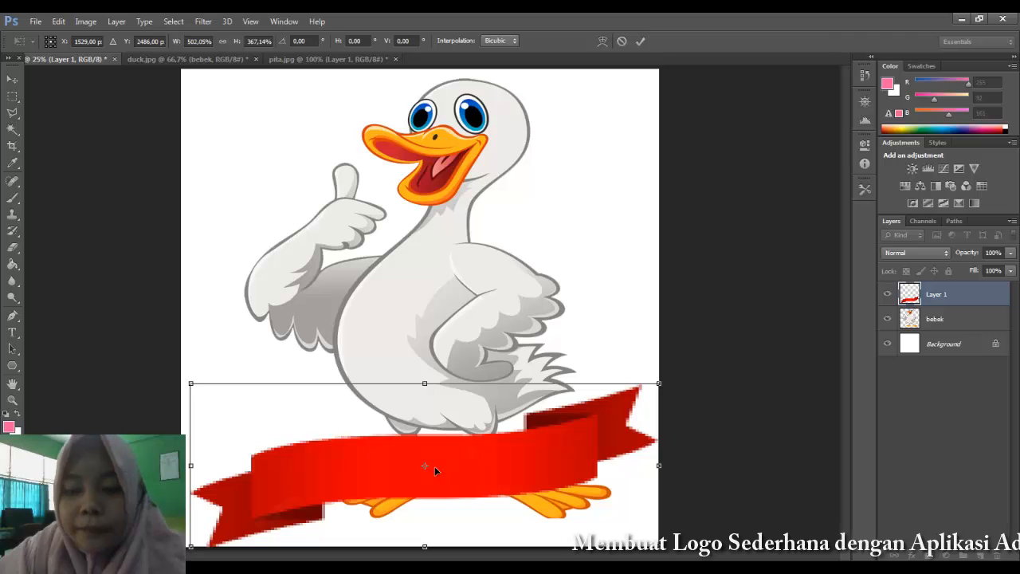
pyautogui.moveTo(434, 466); pyautogui.dragTo(444, 464)
pyautogui.click(12, 79)
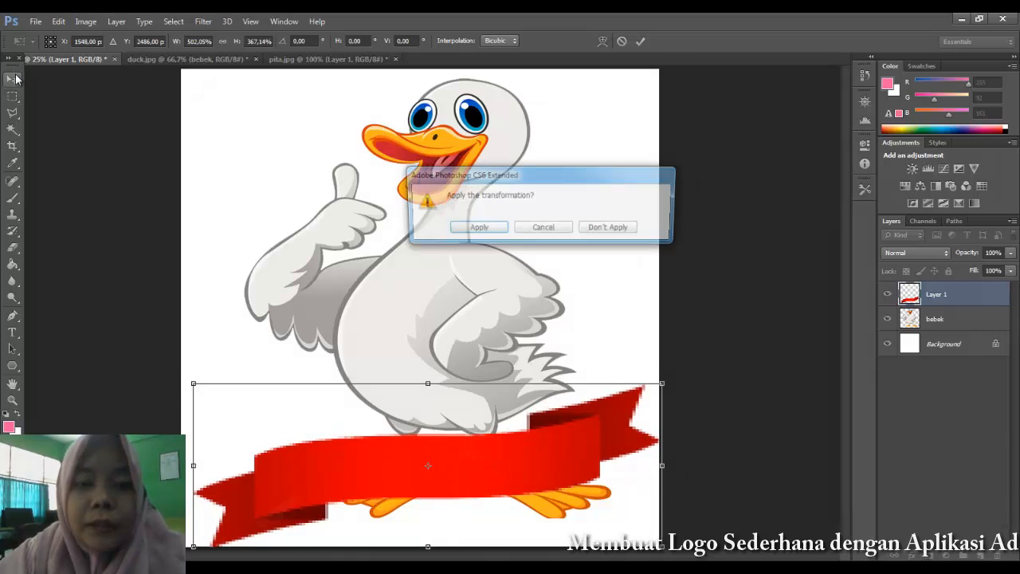
pyautogui.click(476, 229)
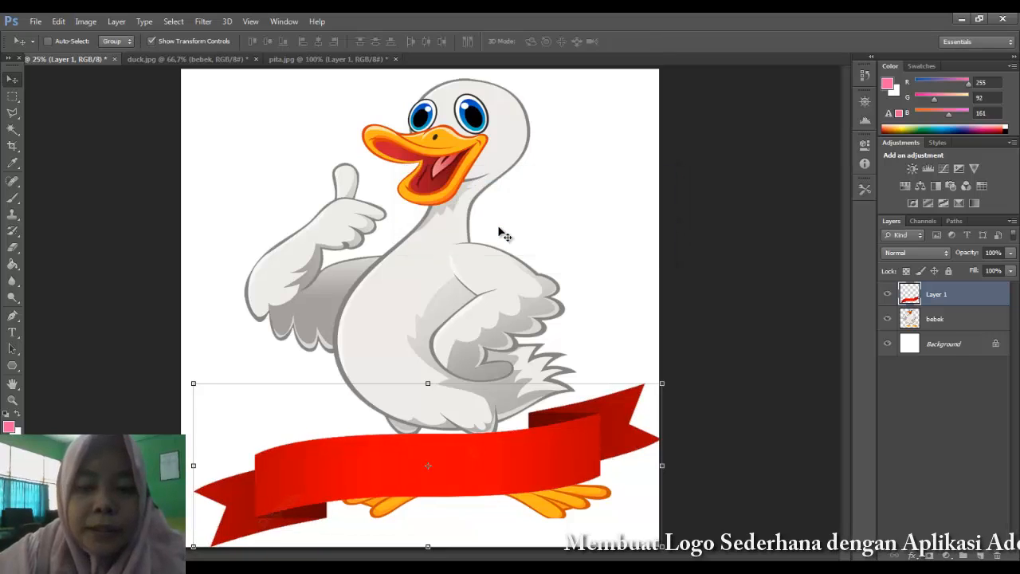
pyautogui.hotkey('ctrl', '-')
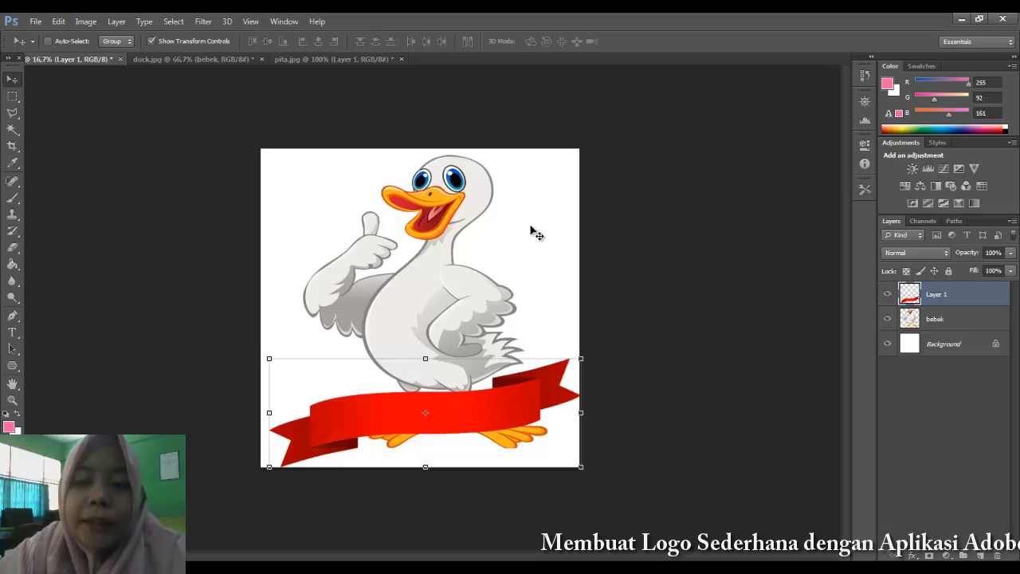
pyautogui.click(942, 319)
pyautogui.click(941, 296)
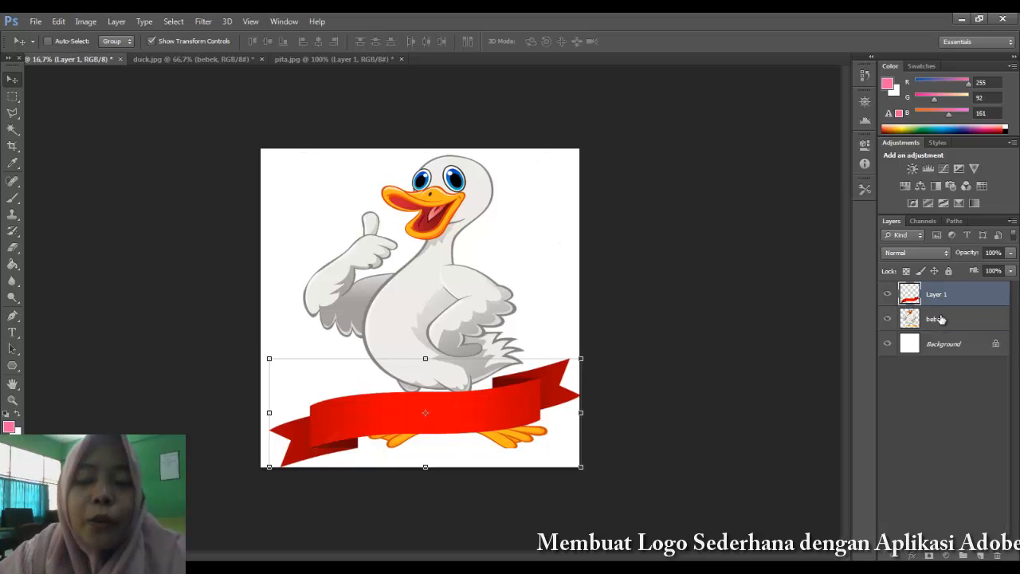
pyautogui.click(942, 319)
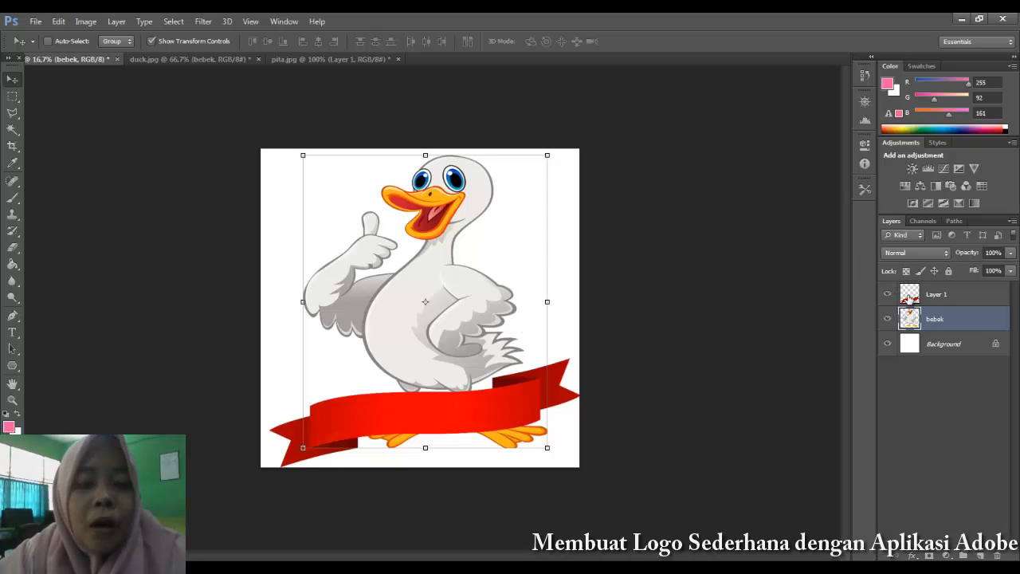
pyautogui.click(917, 294)
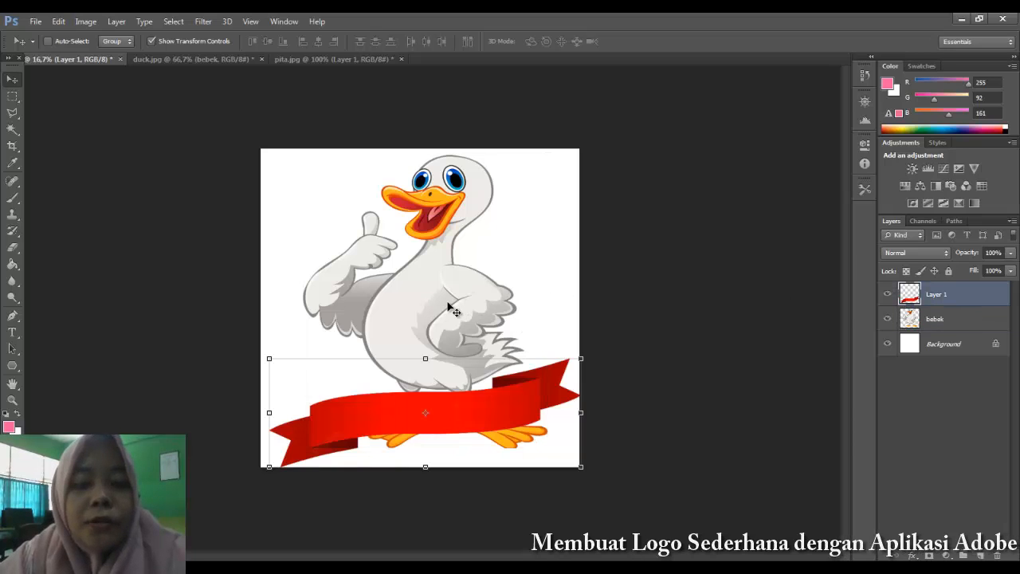
# Add the text "Bebek Maknyuus" over the red ribbon as a new text layer, and close the on-screen keyboard
pyautogui.click(18, 338)
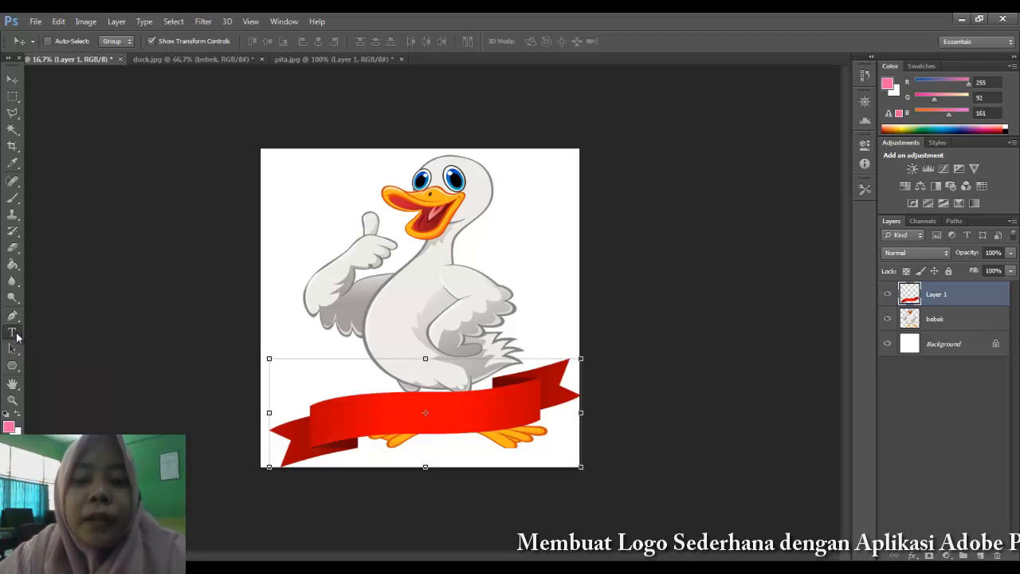
pyautogui.click(329, 413)
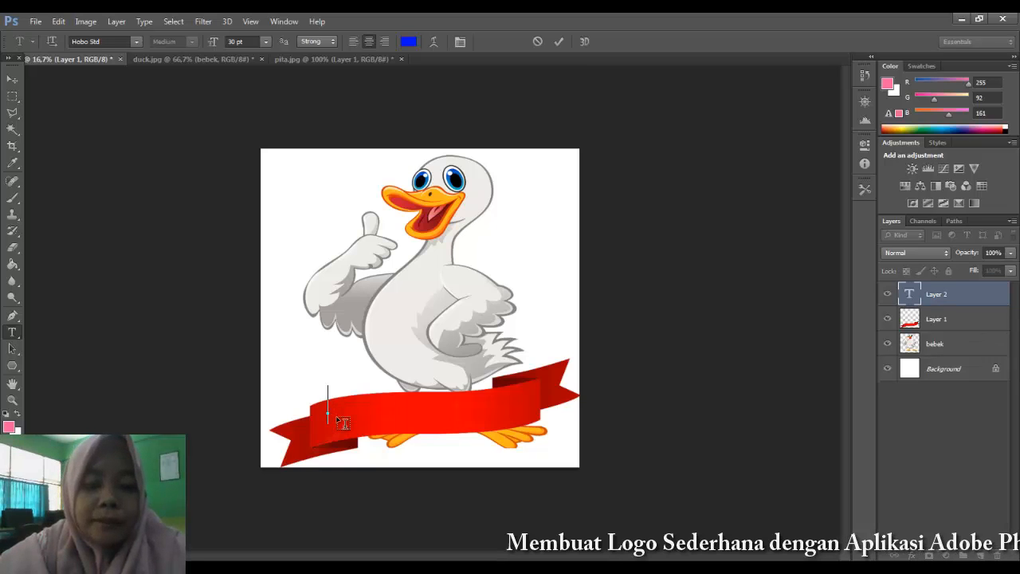
pyautogui.write('Be')
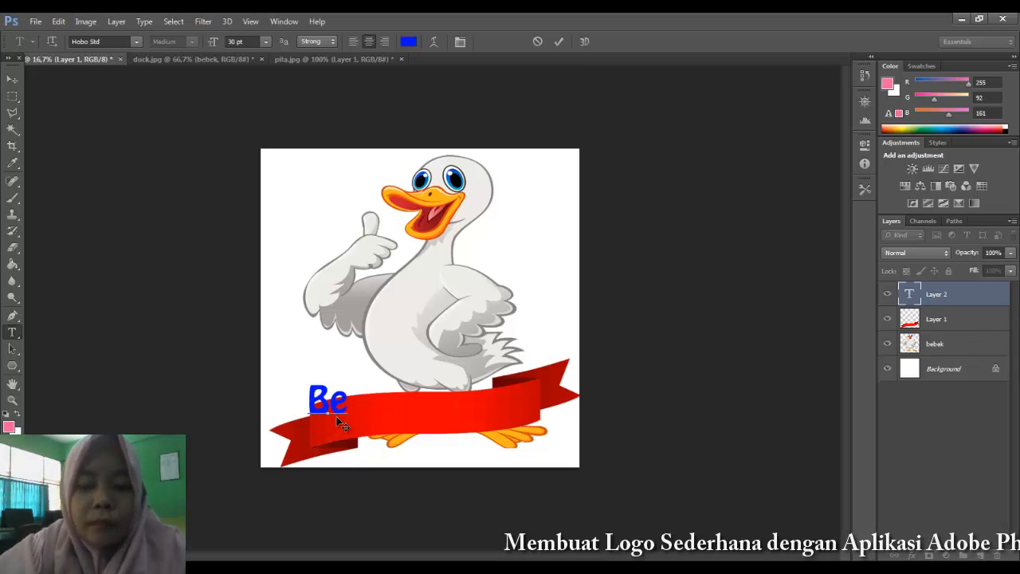
pyautogui.write('bek')
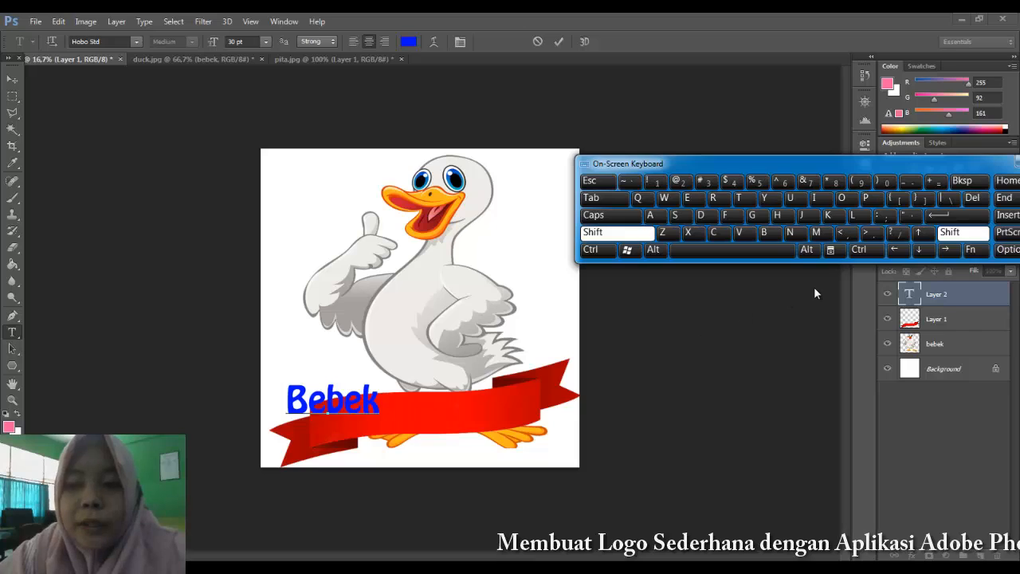
pyautogui.hotkey('alt', 'Tab')
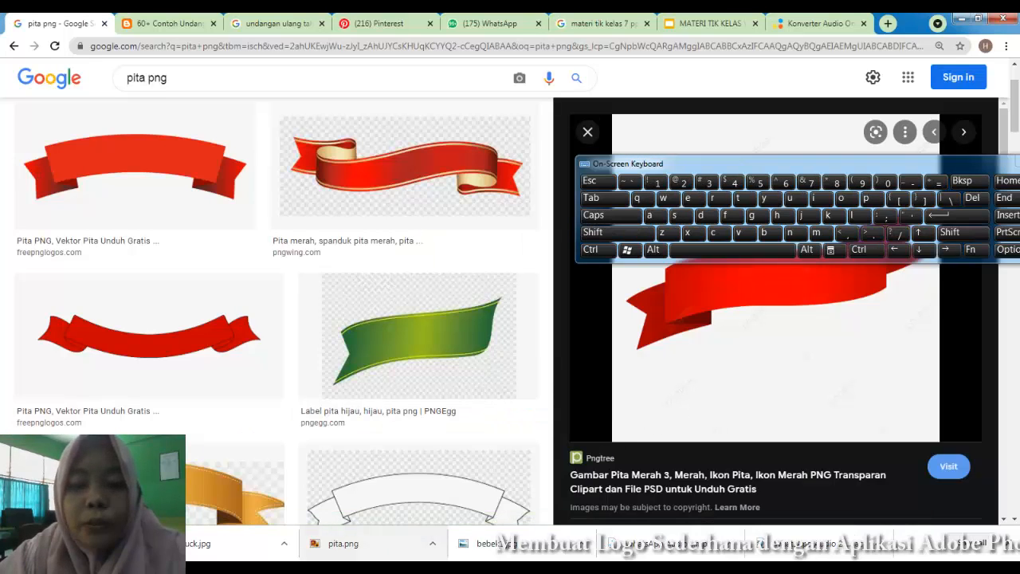
pyautogui.hotkey('alt', 'Tab')
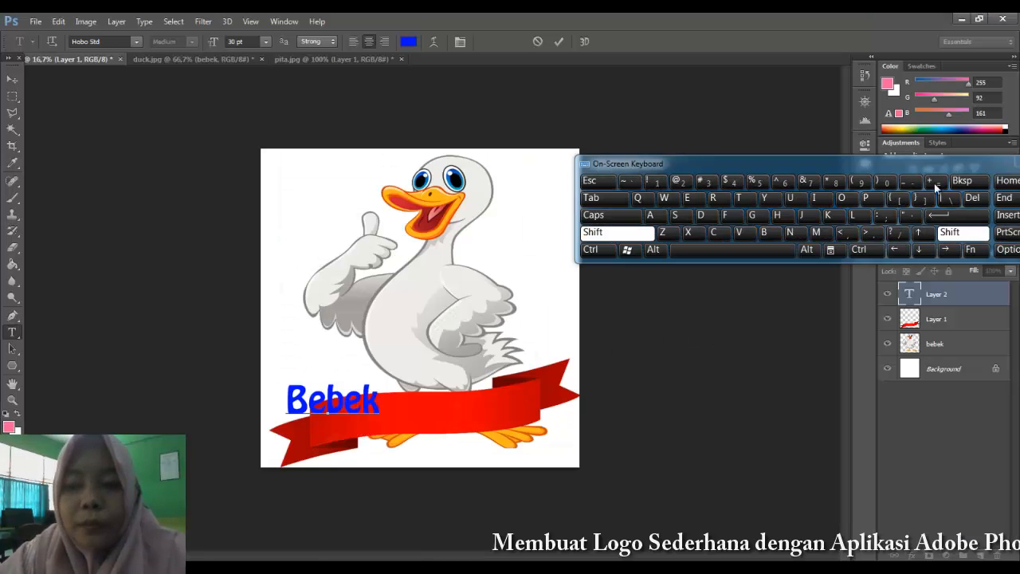
pyautogui.click(821, 233)
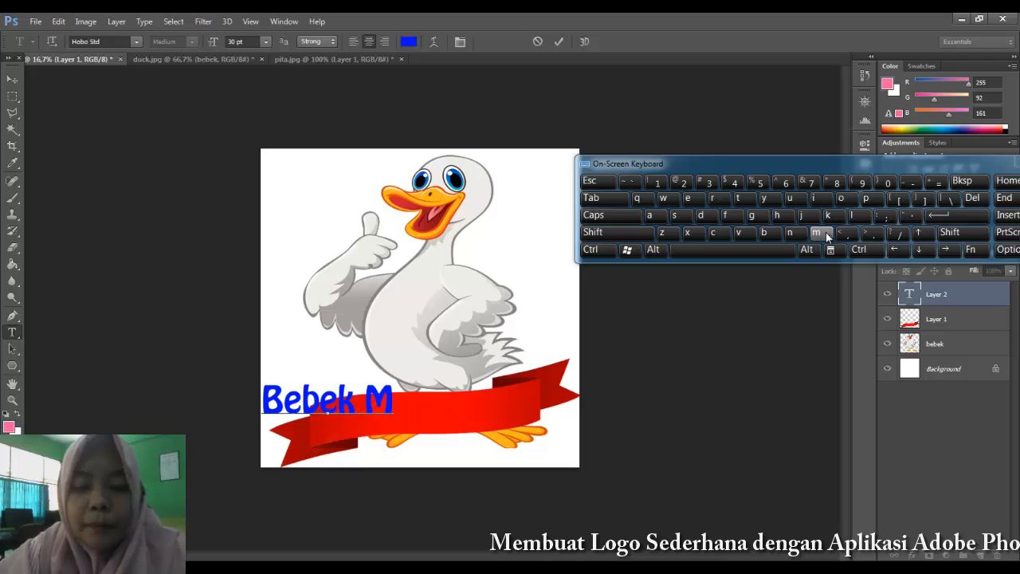
pyautogui.write('a')
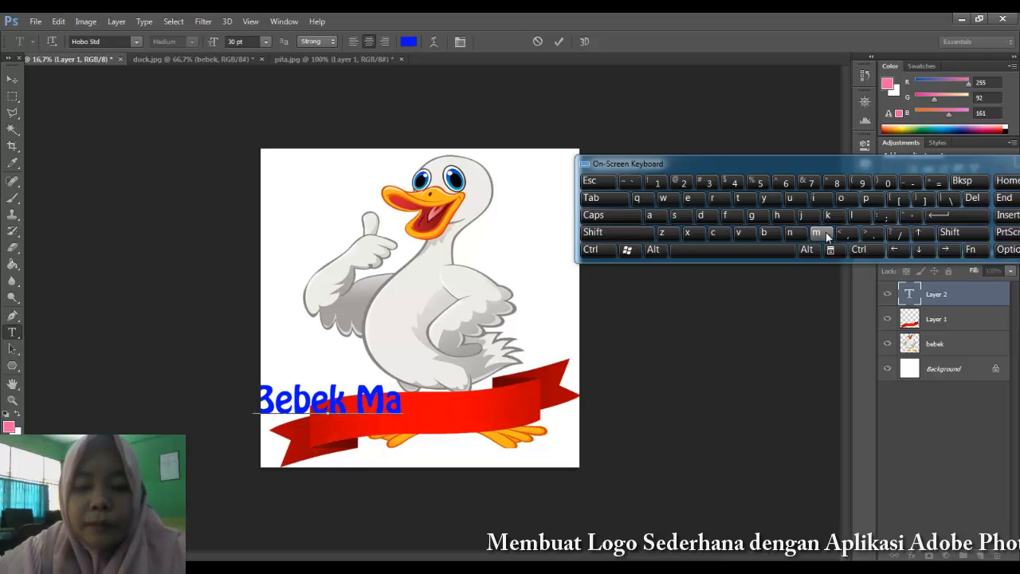
pyautogui.write('knyuuk')
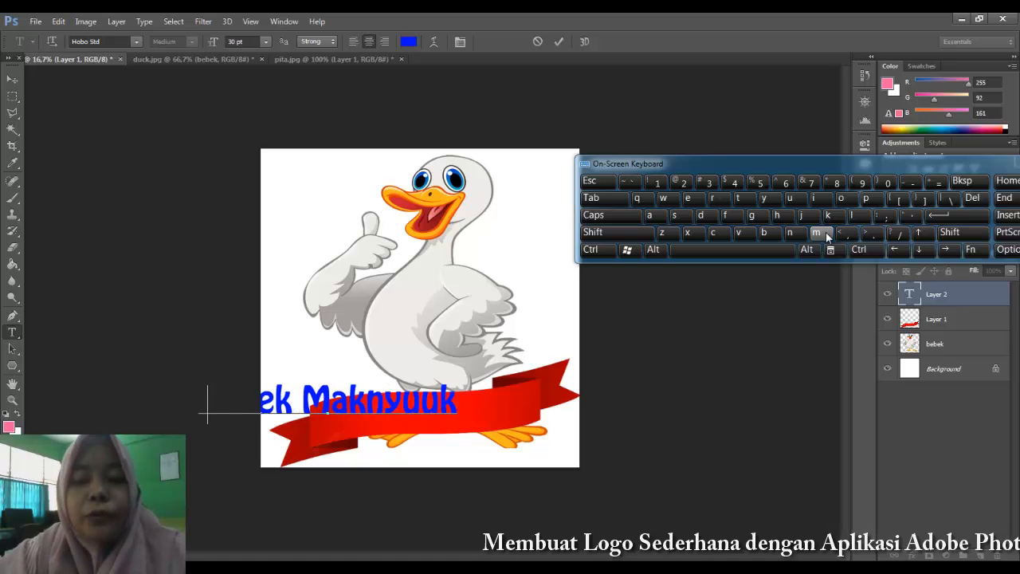
pyautogui.press('BackSpace')
pyautogui.write('s')
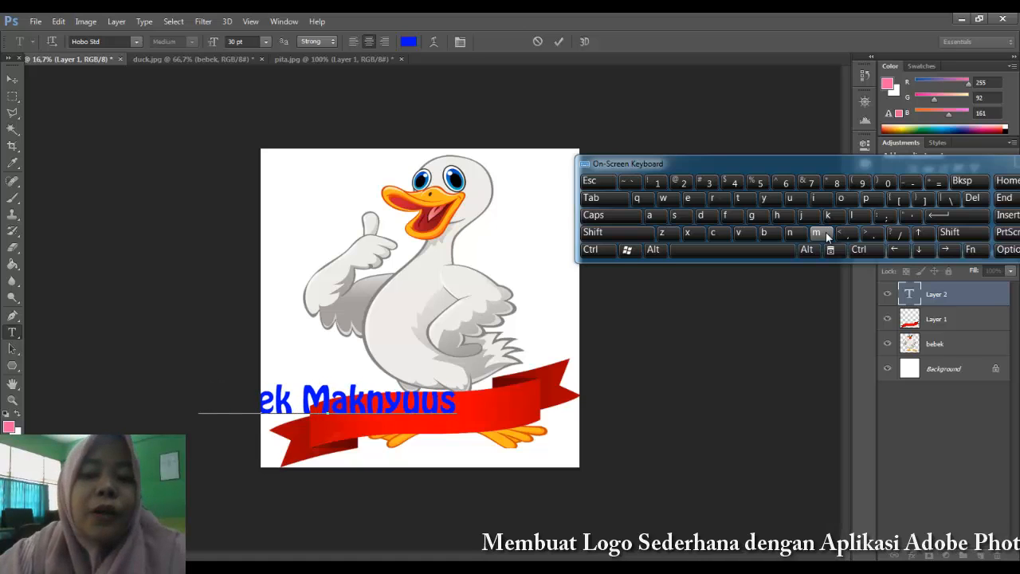
pyautogui.click(14, 79)
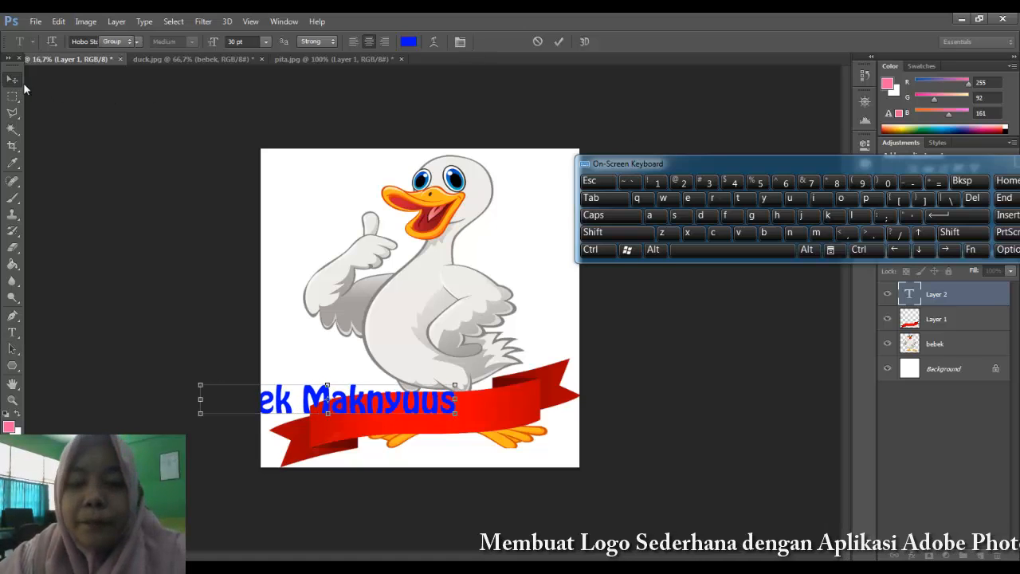
pyautogui.moveTo(979, 167); pyautogui.dragTo(881, 114)
pyautogui.click(985, 106)
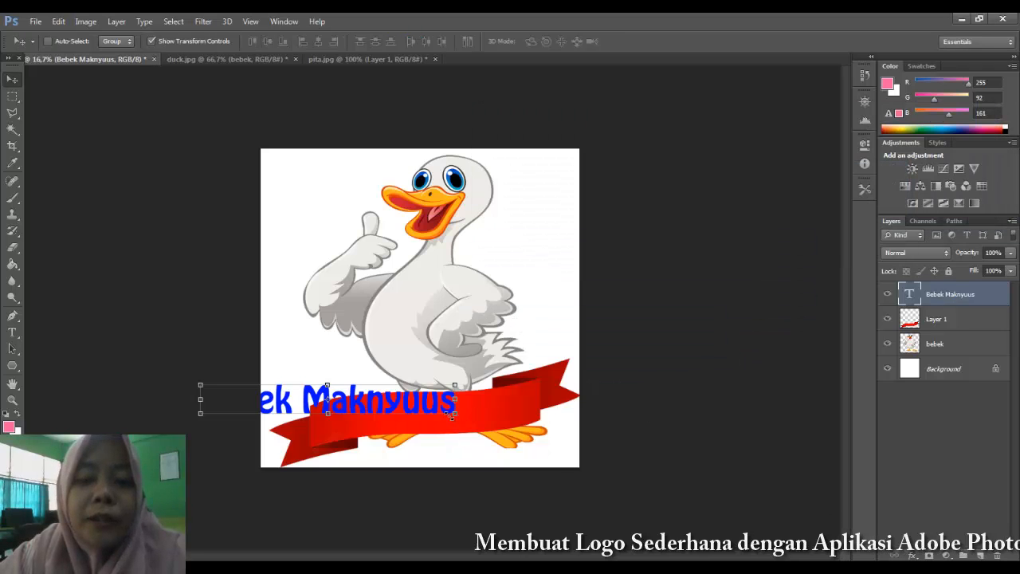
# Scale the text to about 81% width and 72% height, rotate it about -6.13° to fit the ribbon, and apply the transformation
pyautogui.moveTo(455, 400); pyautogui.dragTo(511, 401)
pyautogui.click(15, 80)
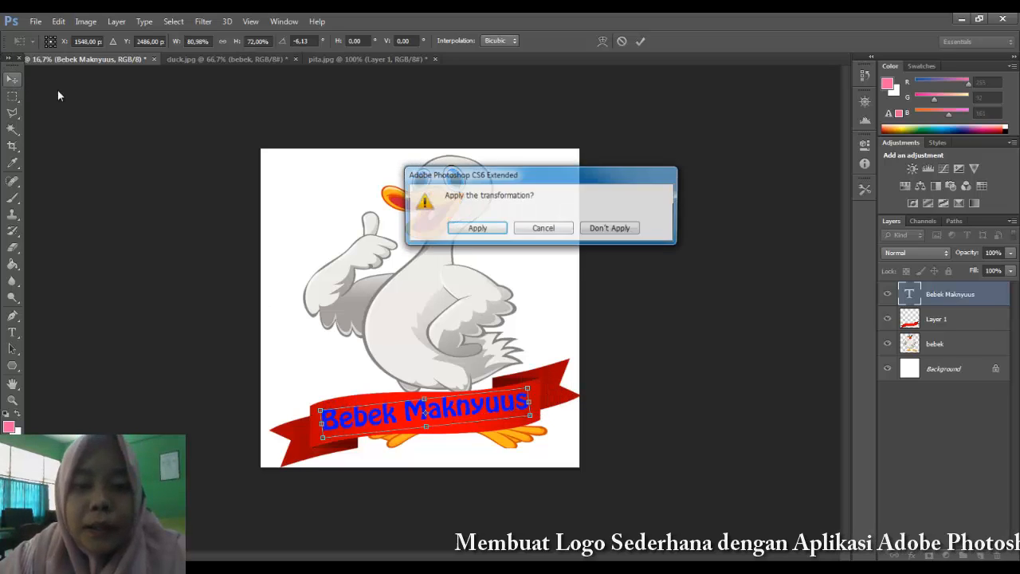
pyautogui.click(471, 229)
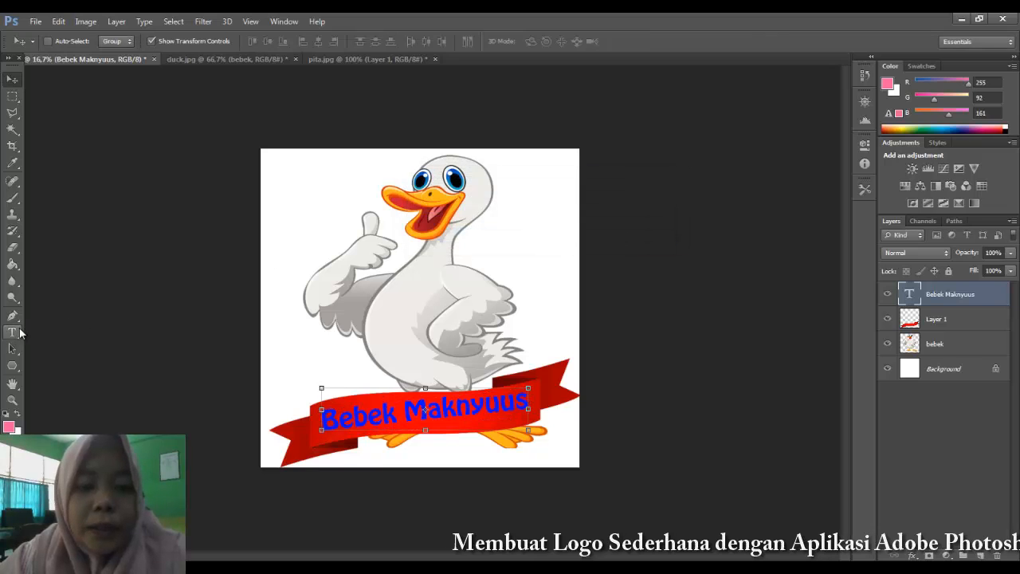
# Change the colour of the "Bebek Maknyuus" text to white (ffffff)
pyautogui.click(12, 332)
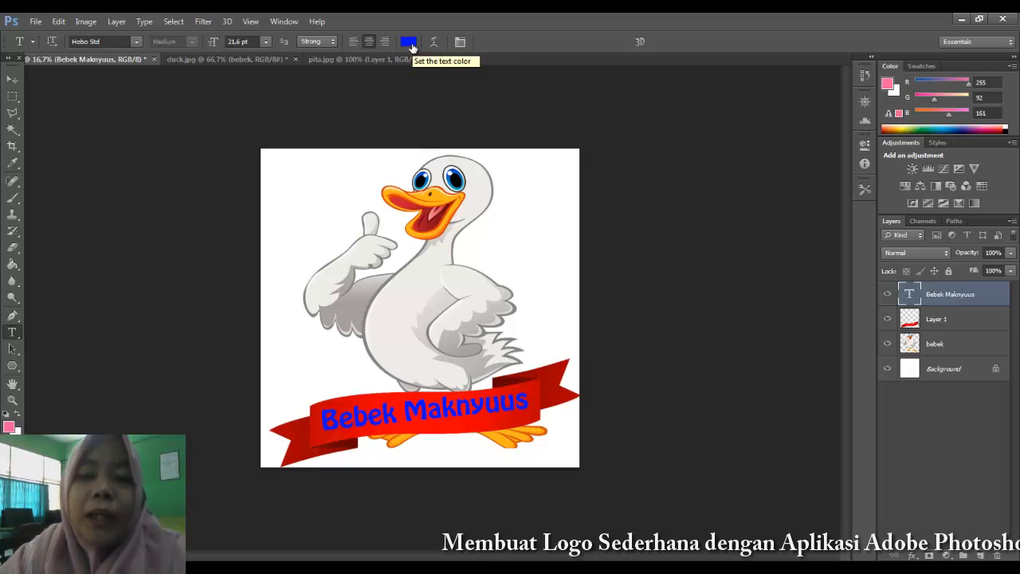
pyautogui.click(408, 41)
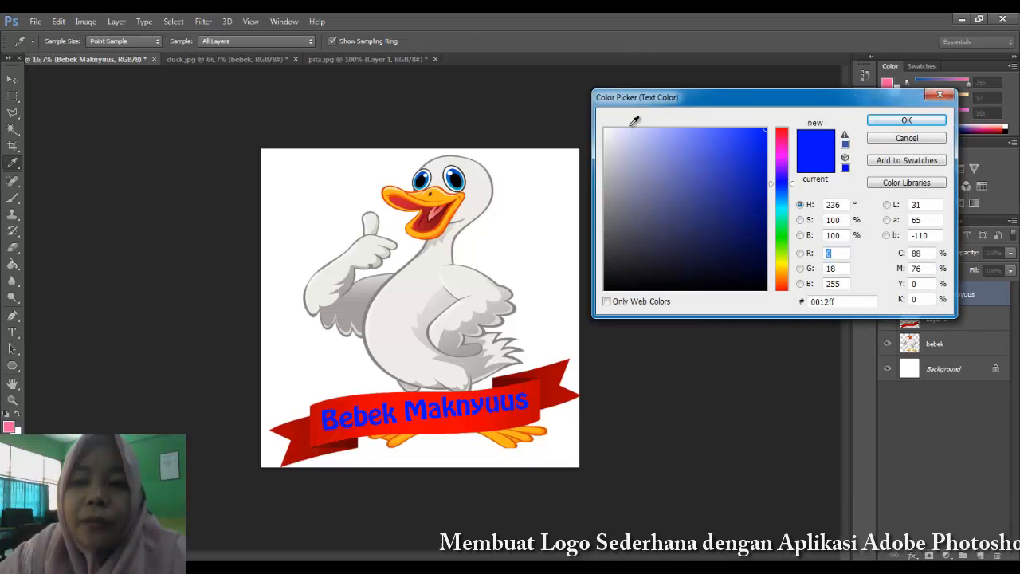
pyautogui.moveTo(599, 127); pyautogui.dragTo(603, 127)
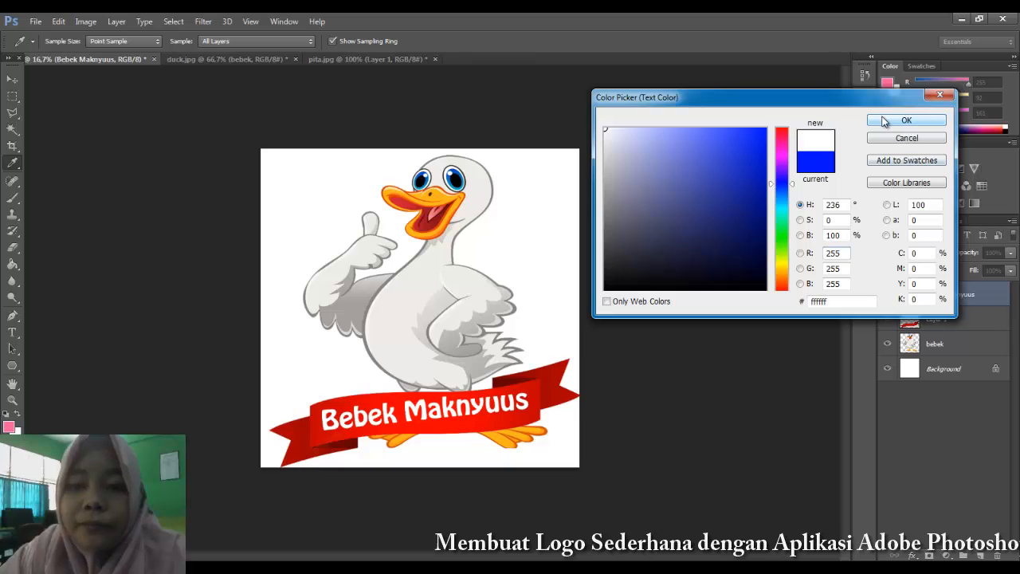
pyautogui.click(884, 120)
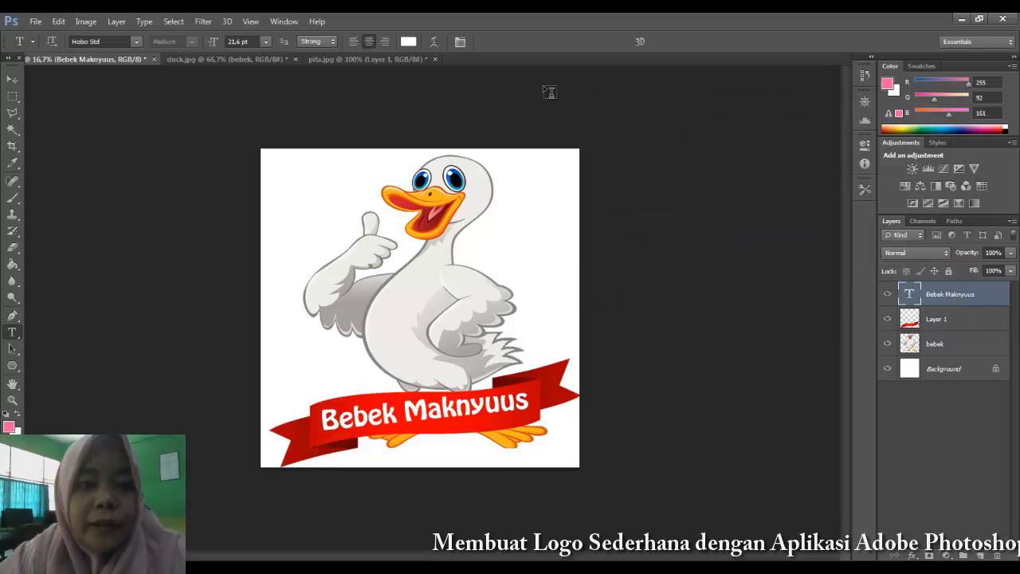
# Nudge the "Bebek Maknyuus" text slightly to the right and down to centre it on the ribbon
pyautogui.click(13, 79)
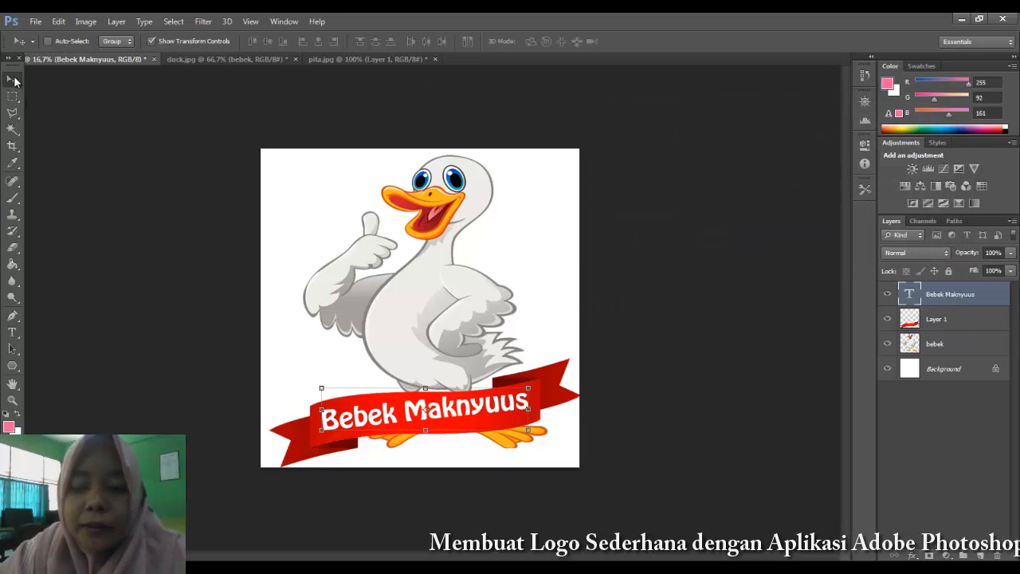
pyautogui.press('Right')
pyautogui.press('Right')
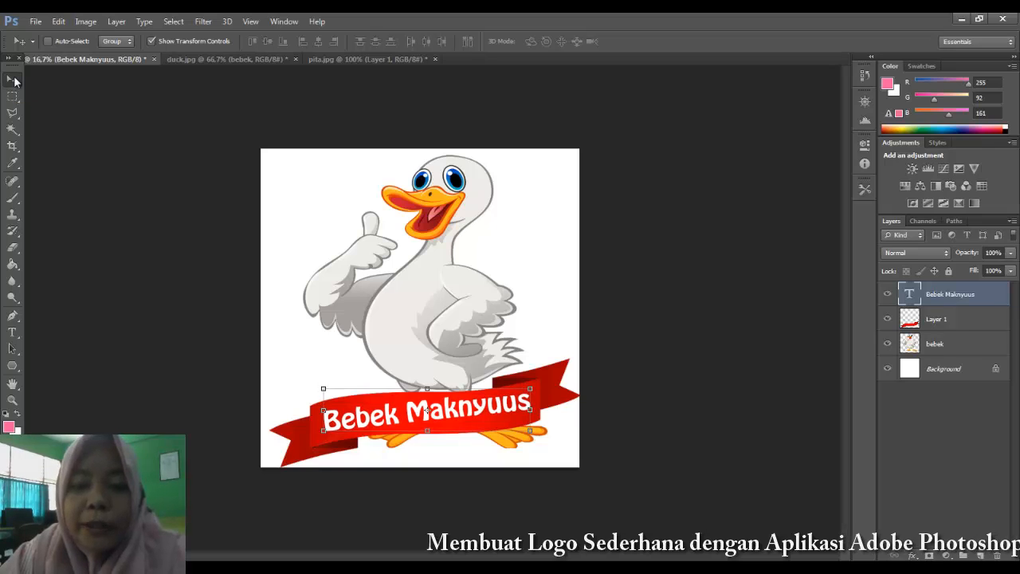
pyautogui.press('Right')
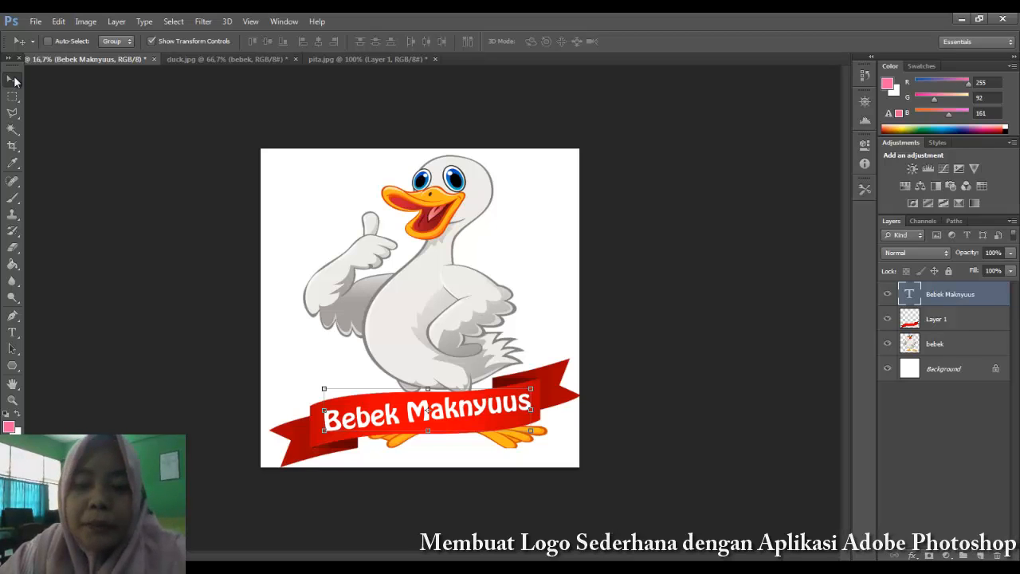
pyautogui.press('Down')
pyautogui.press('Right')
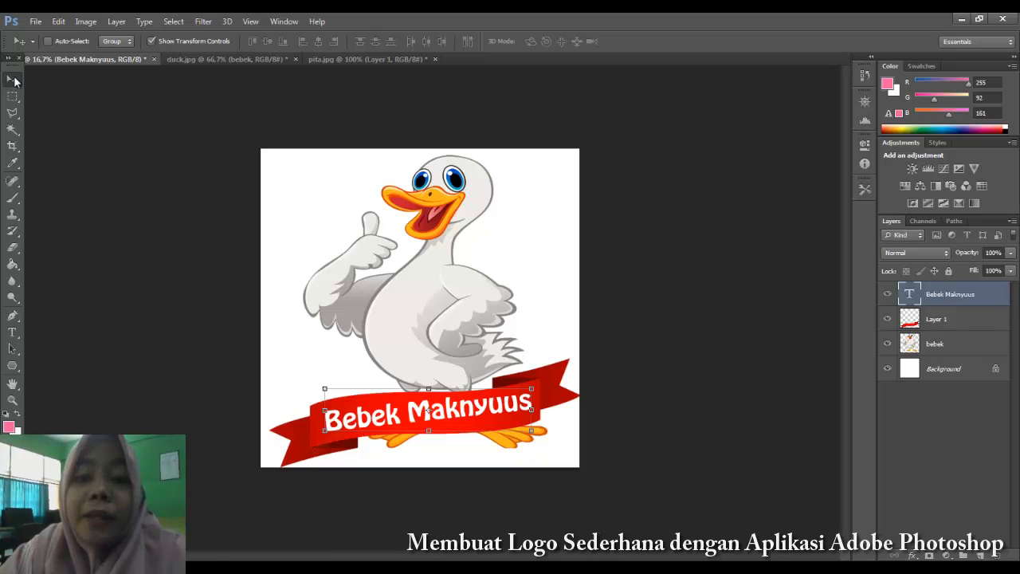
pyautogui.click(13, 96)
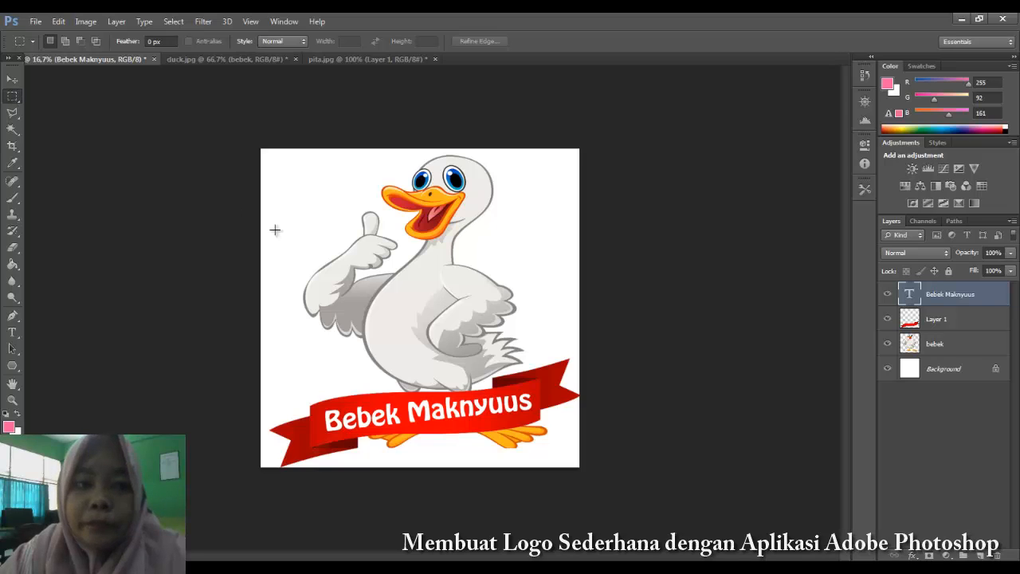
pyautogui.click(18, 84)
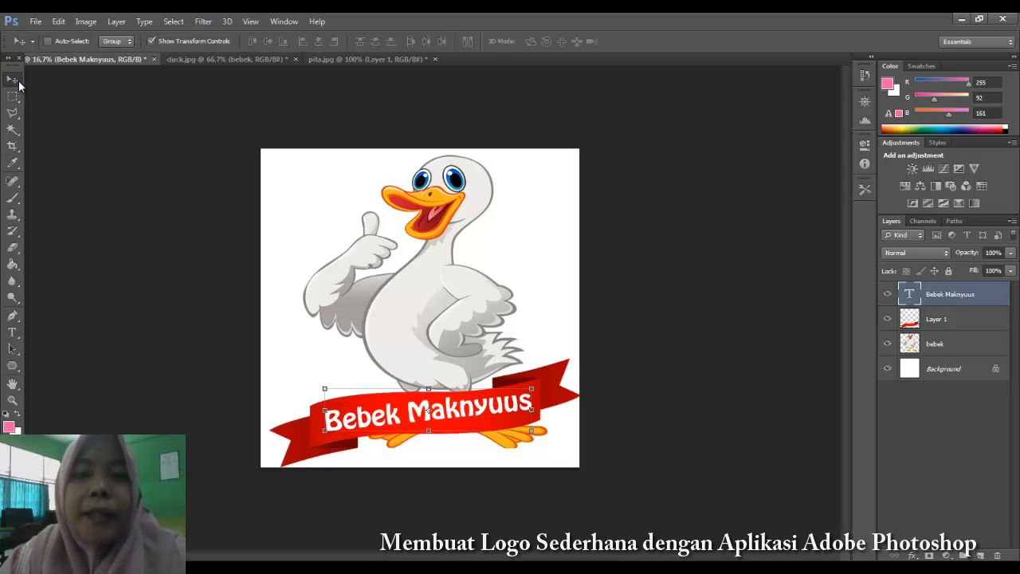